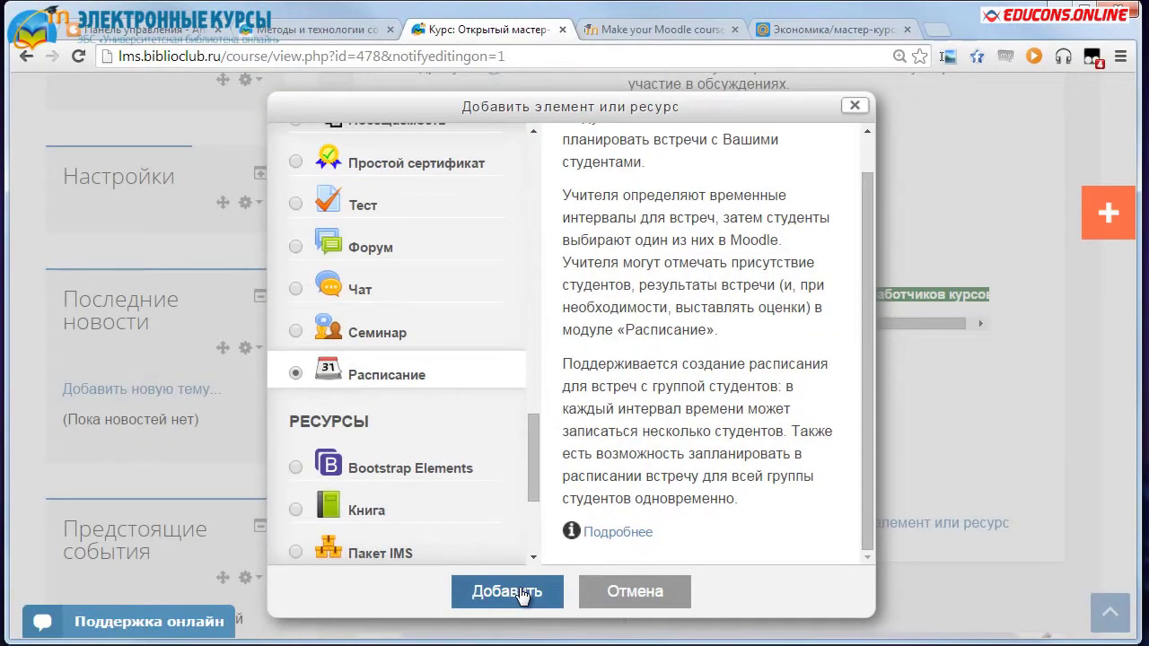
- Add a "Расписание" activity to the course and name it "Расписание консультаций"
{"action": "left_click", "coordinate": [507, 591]}
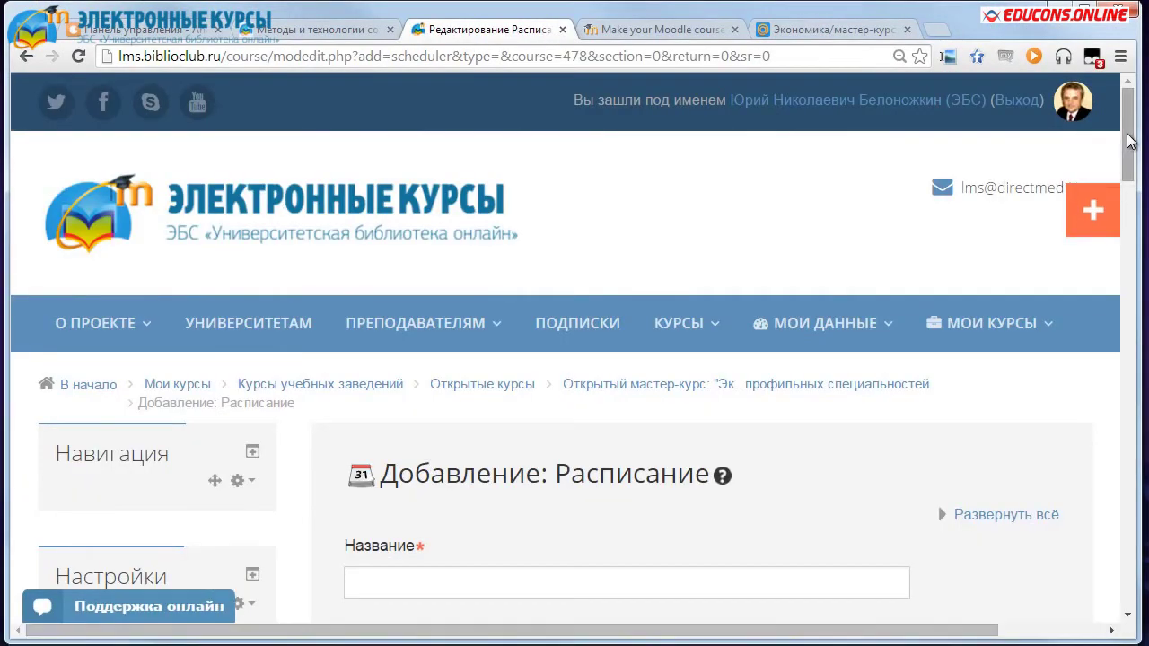
{"action": "scroll", "coordinate": [1116, 189], "scroll_direction": "down", "scroll_amount": 4}
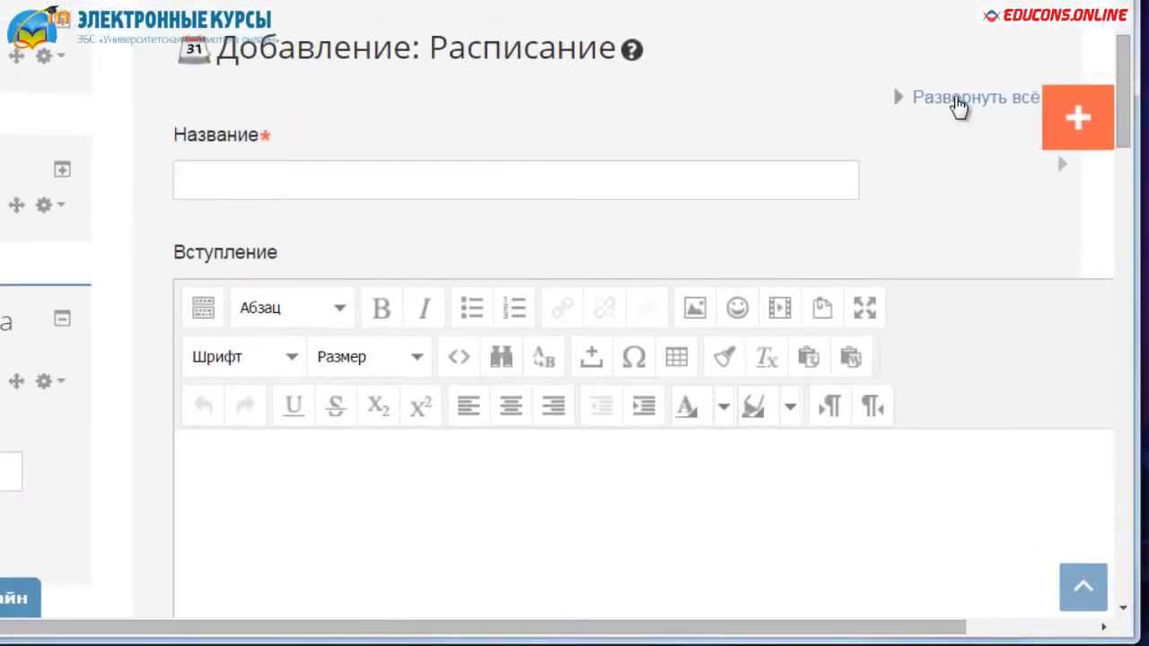
{"action": "left_click", "coordinate": [550, 233]}
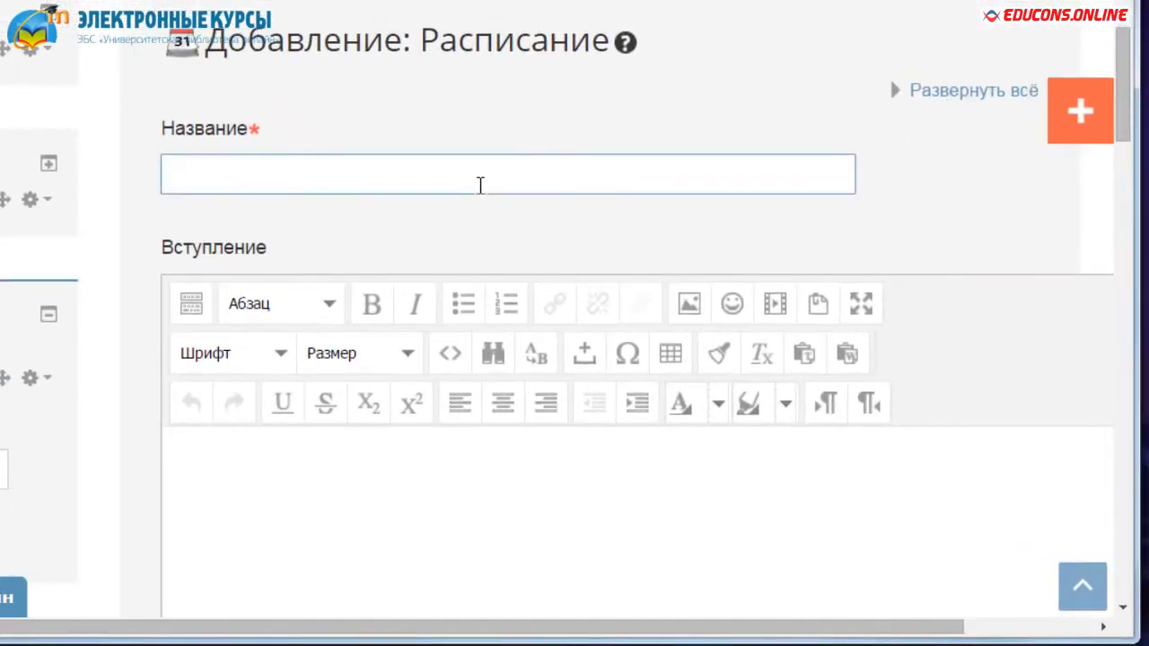
{"action": "type", "text": "Hf"}
{"action": "key", "text": "BackSpace"}
{"action": "key", "text": "BackSpace"}
{"action": "type", "text": "Расписание "}
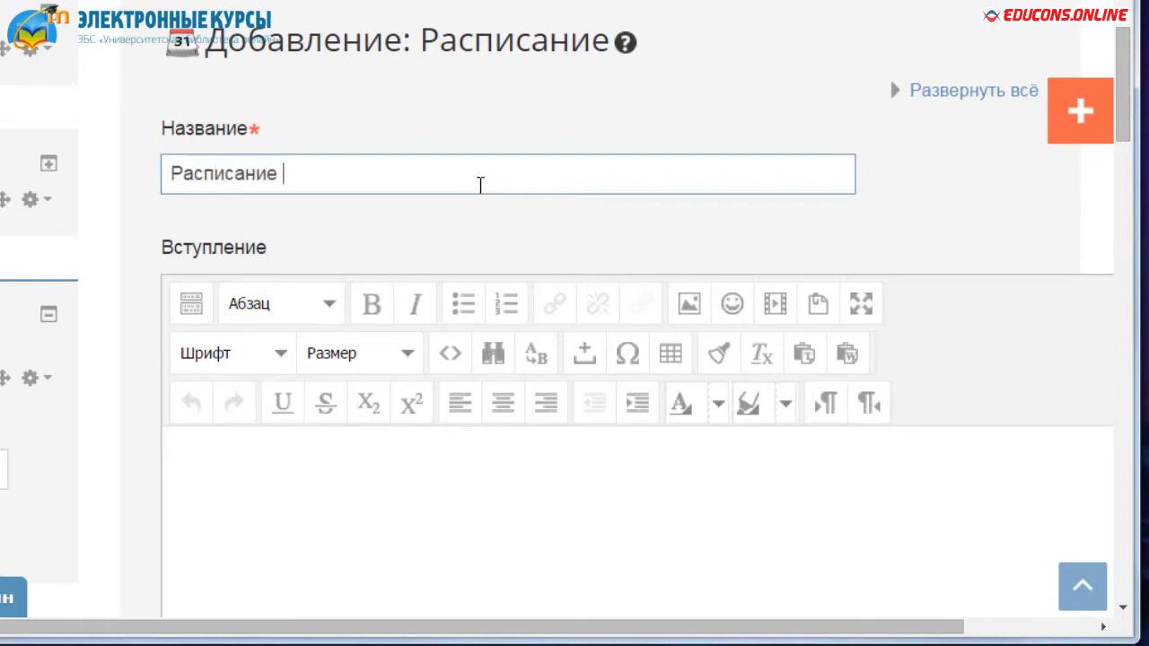
{"action": "type", "text": "консультаций"}
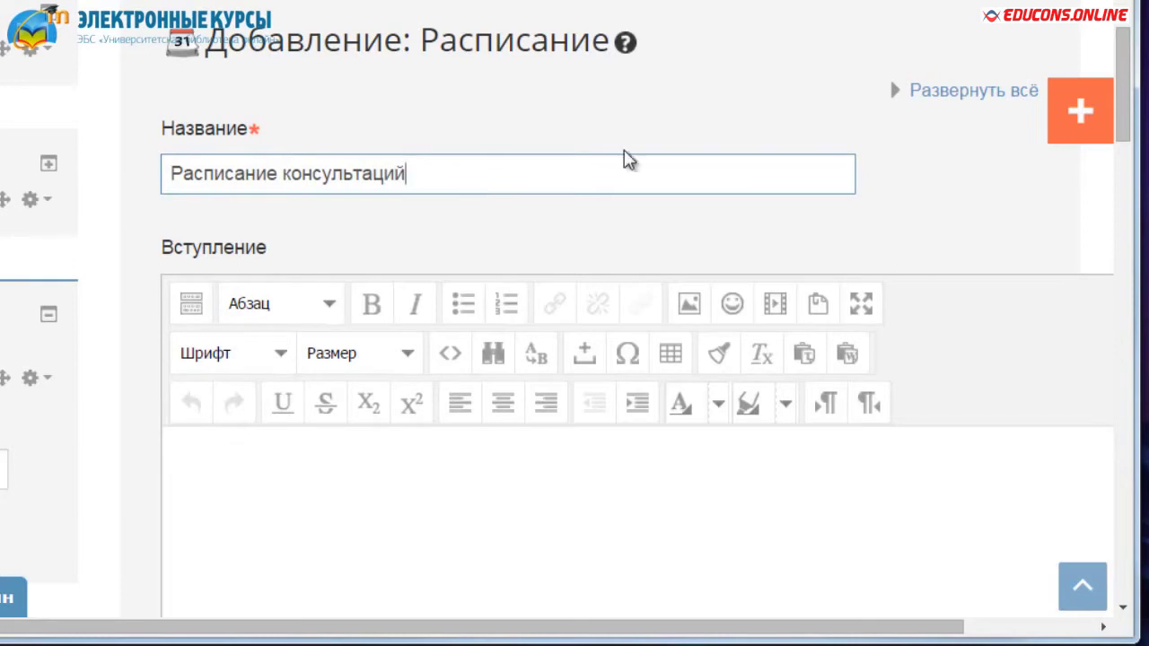
- Enter the introduction text "Выберите время для консультации с Вашим преподавателем"
{"action": "left_click_drag", "start_coordinate": [1125, 36], "coordinate": [1120, 80]}
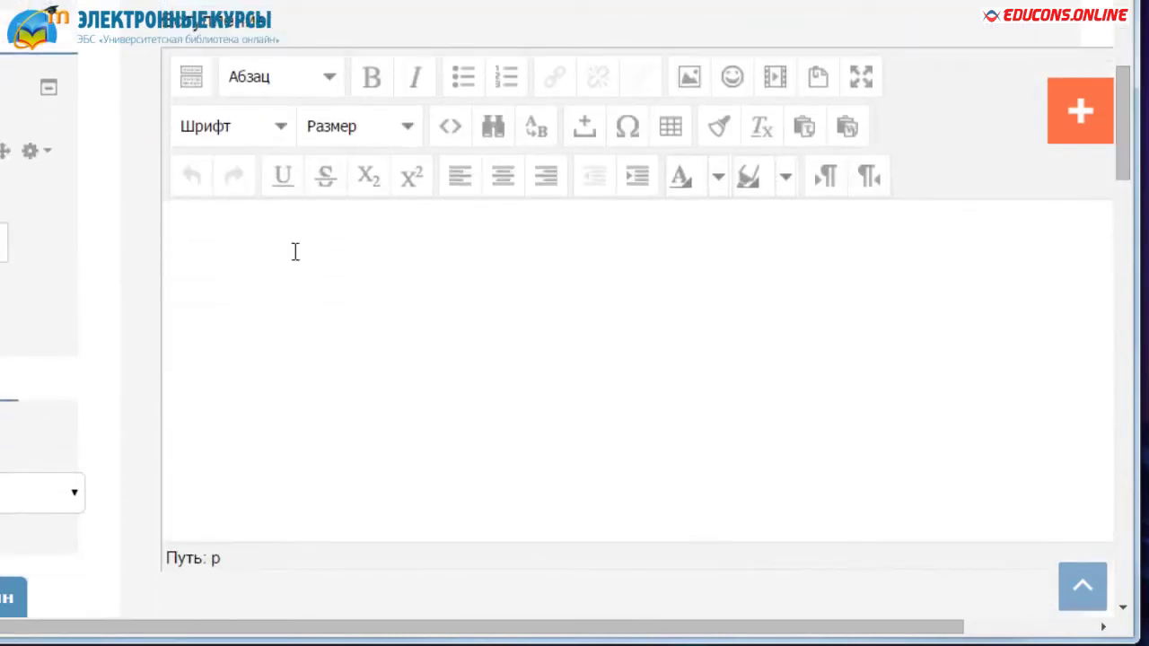
{"action": "left_click", "coordinate": [296, 252]}
{"action": "type", "text": "Выберите"}
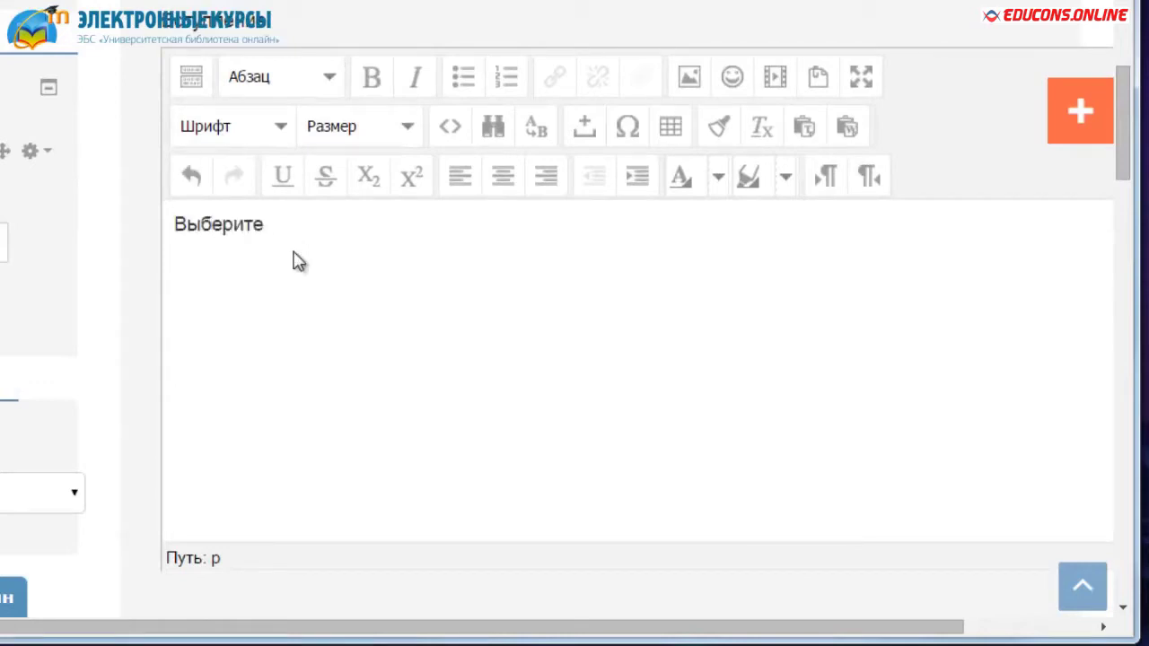
{"action": "type", "text": " время для ко"}
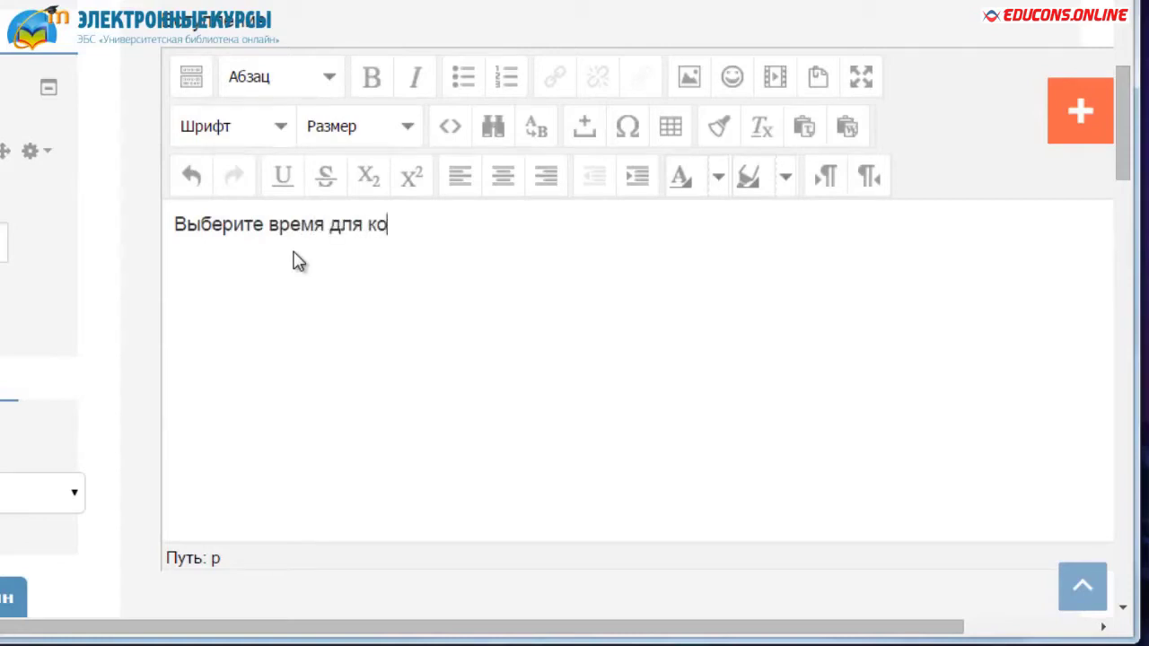
{"action": "type", "text": "нсультации в"}
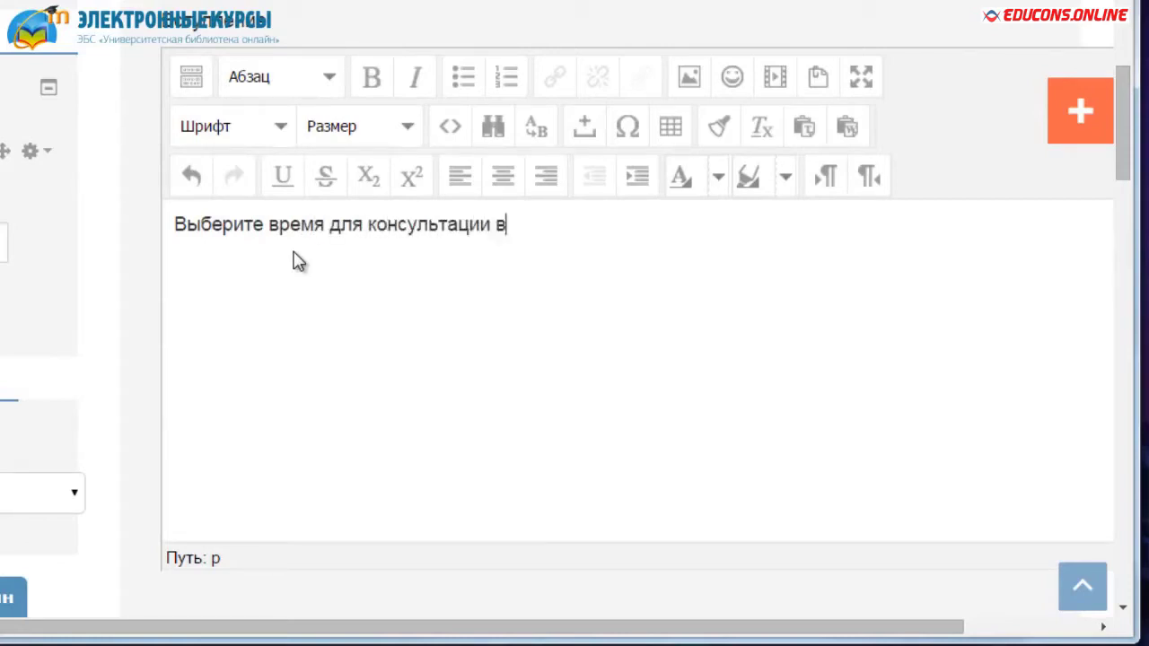
{"action": "key", "text": "BackSpace"}
{"action": "type", "text": "Вашим пре"}
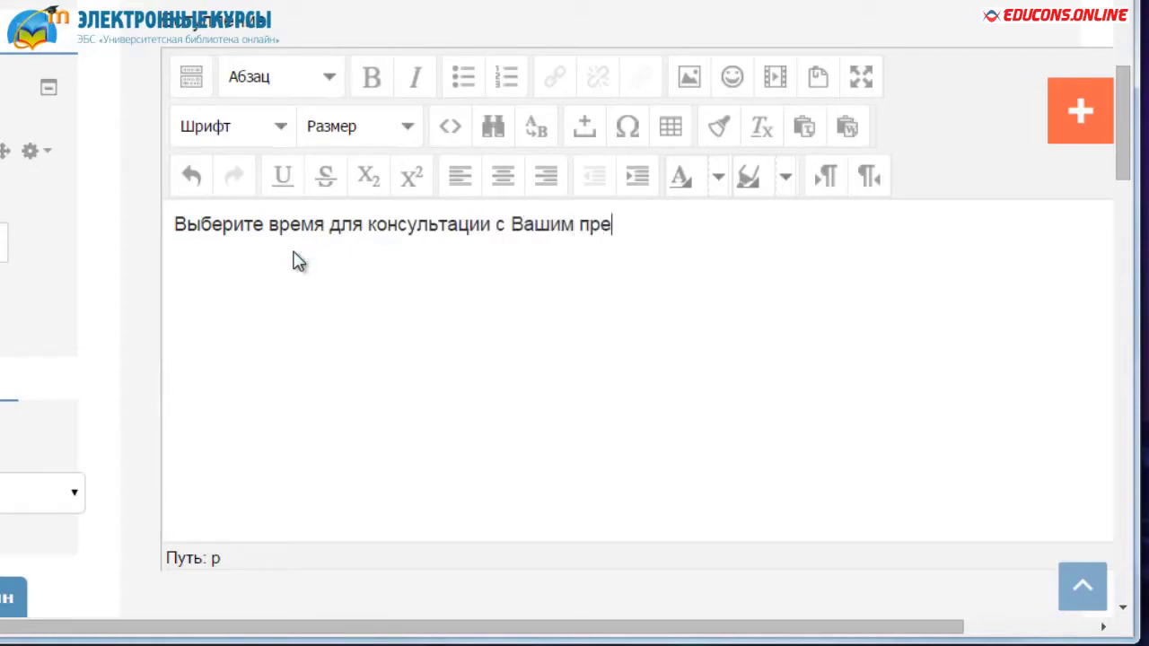
{"action": "type", "text": "подавателем"}
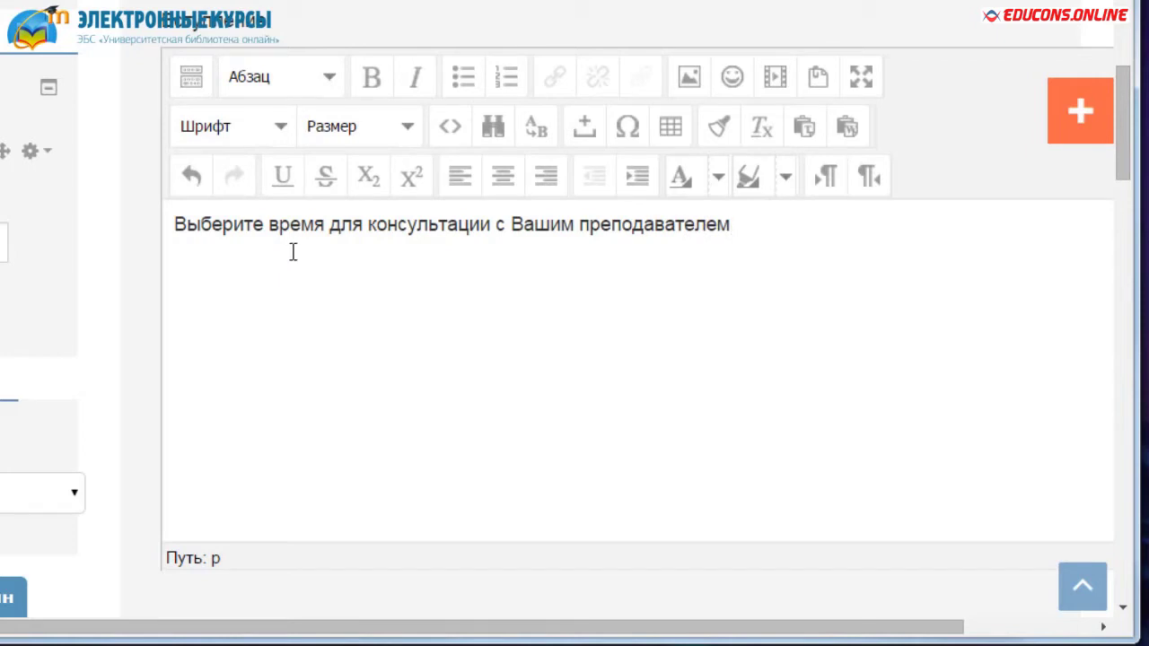
- Set the teacher role name to "Преподаватель по предмету "Экономика""
{"action": "left_click_drag", "start_coordinate": [1120, 107], "coordinate": [1120, 185]}
{"action": "left_click", "coordinate": [434, 223]}
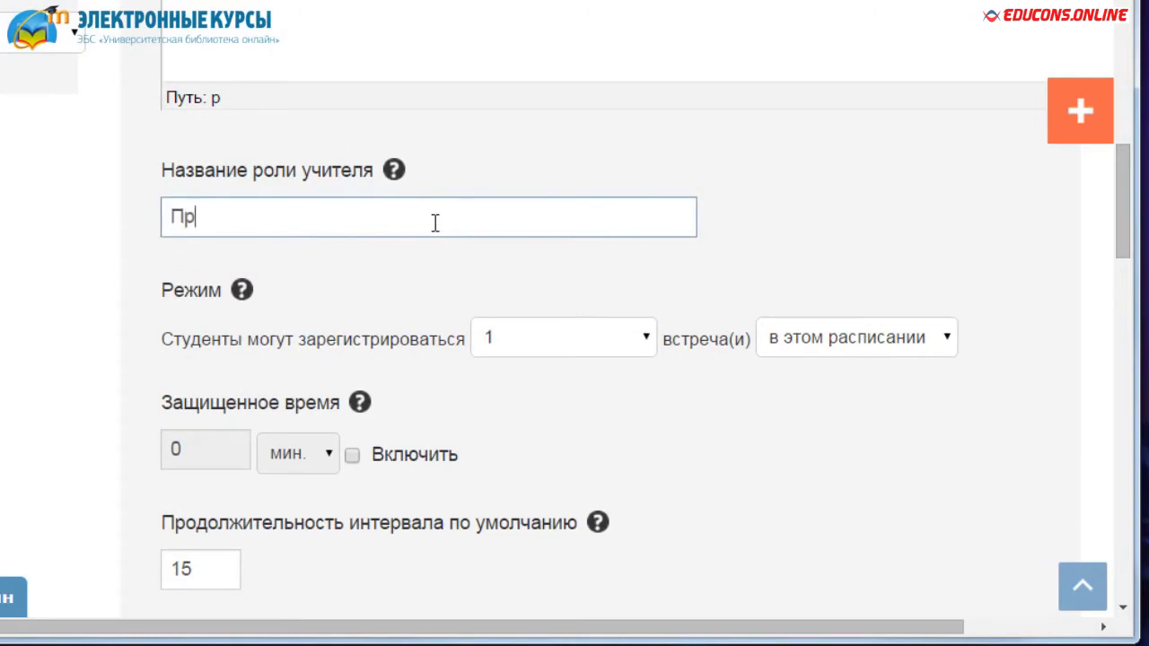
{"action": "type", "text": "Преподаватель по пр"}
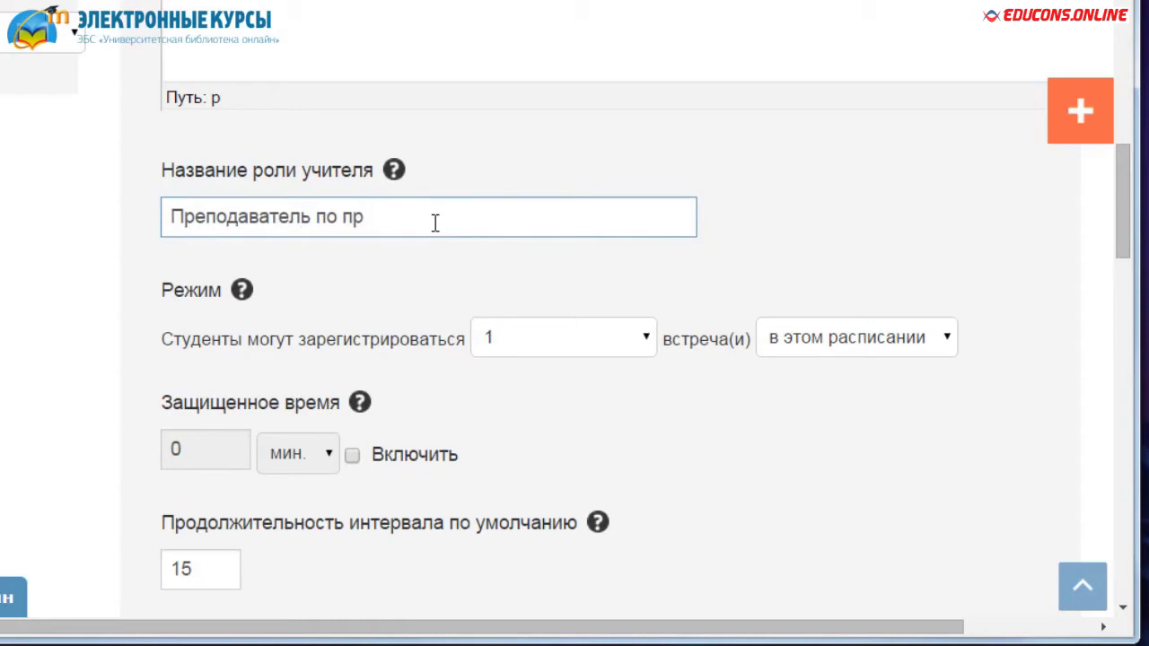
{"action": "type", "text": "едмету \"Экономика"}
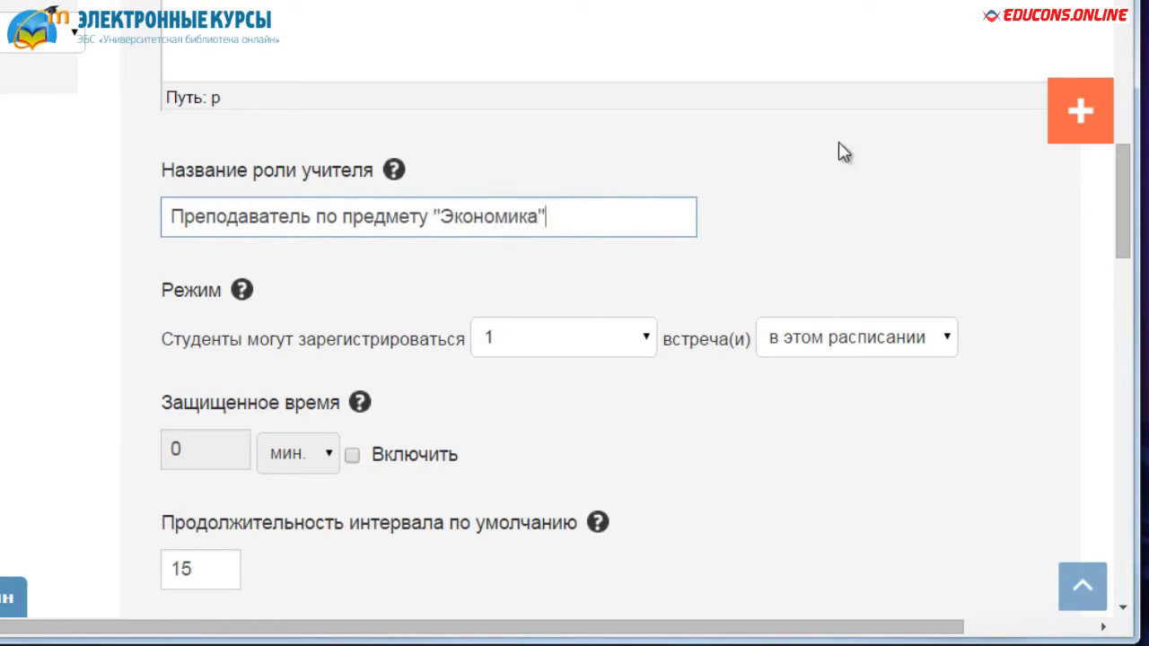
- Read the booking mode help, and let students register for "Без ограничений" meetings "в этом расписании"
{"action": "left_click_drag", "start_coordinate": [1121, 185], "coordinate": [1129, 212]}
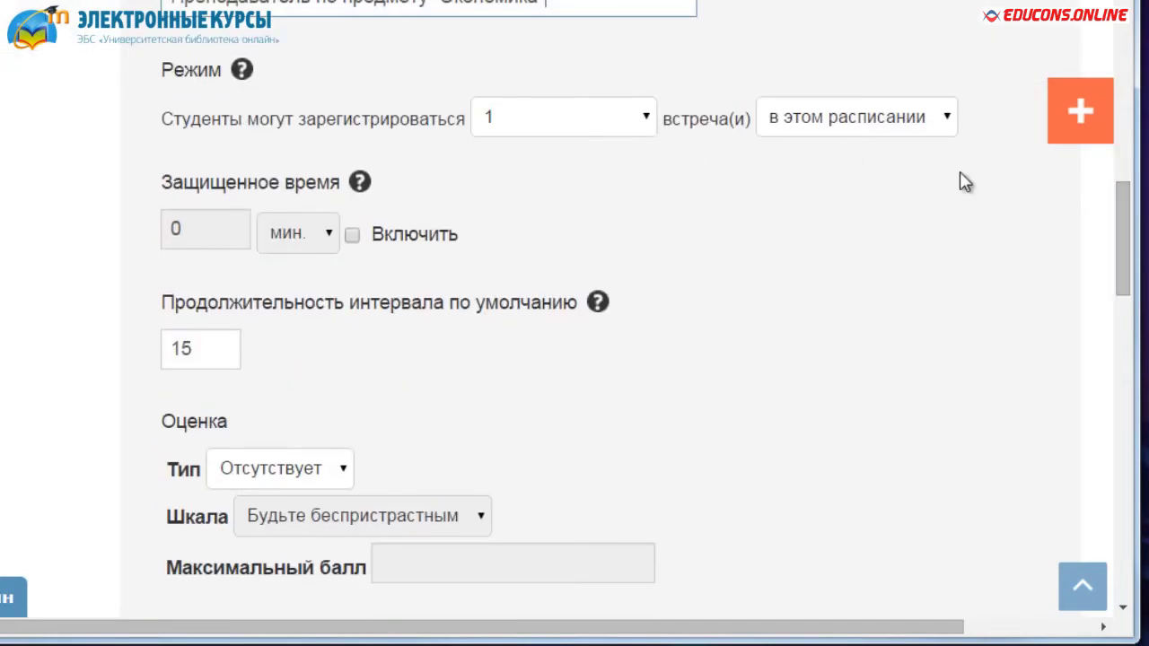
{"action": "left_click", "coordinate": [240, 72]}
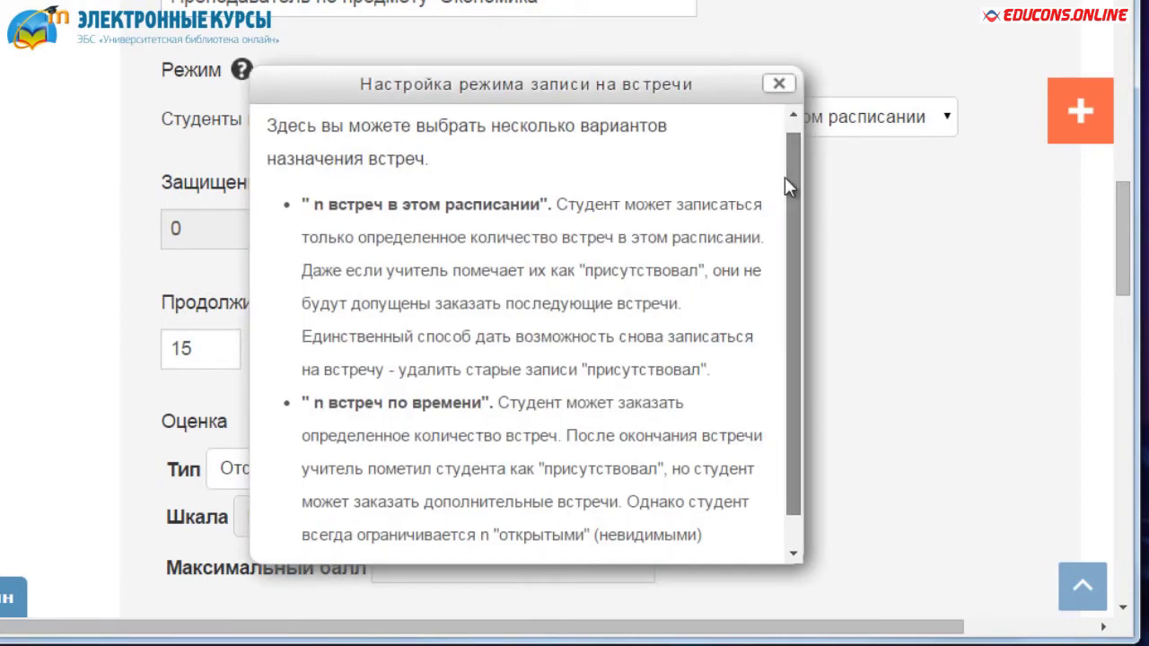
{"action": "left_click_drag", "start_coordinate": [785, 178], "coordinate": [784, 210]}
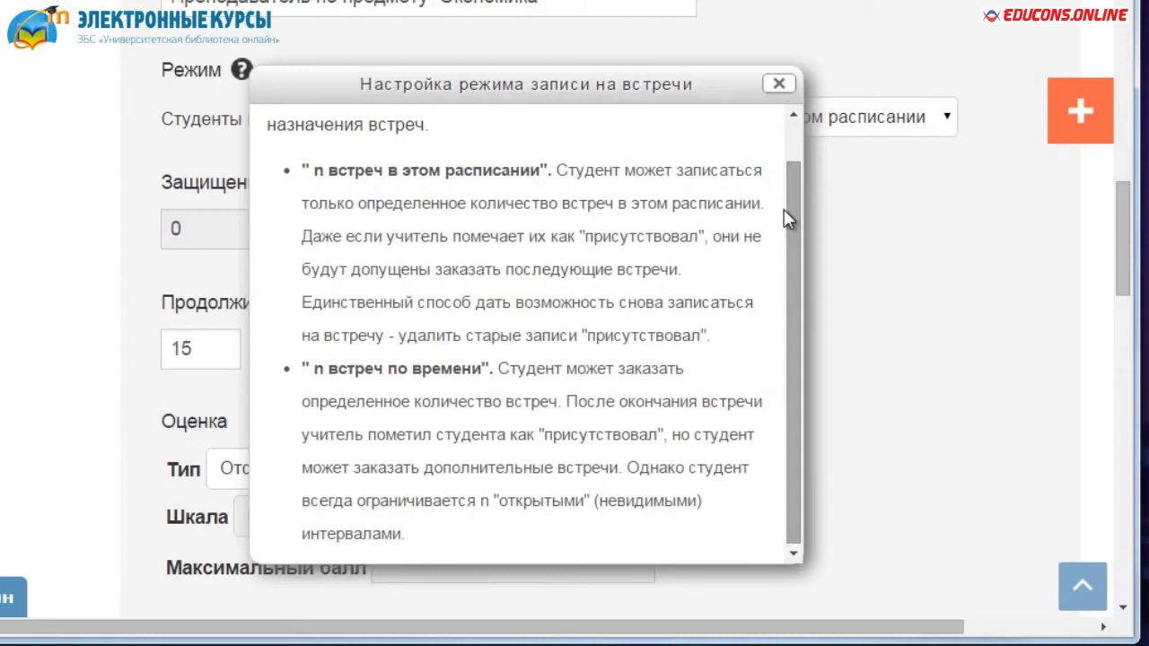
{"action": "left_click", "coordinate": [786, 91]}
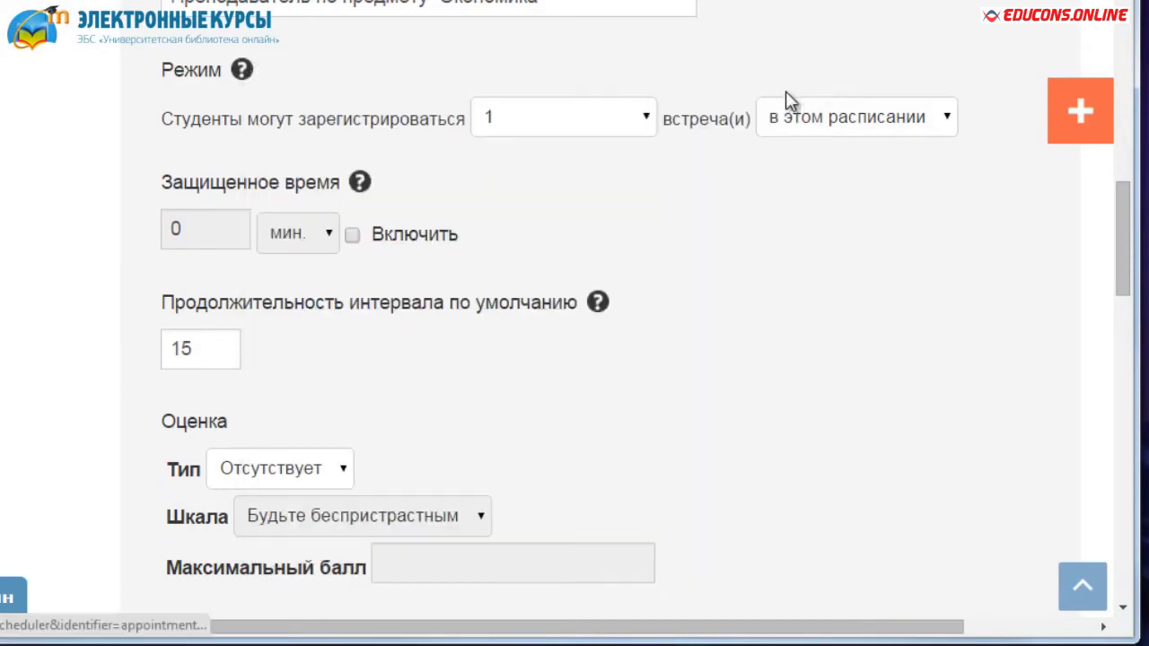
{"action": "left_click", "coordinate": [647, 120]}
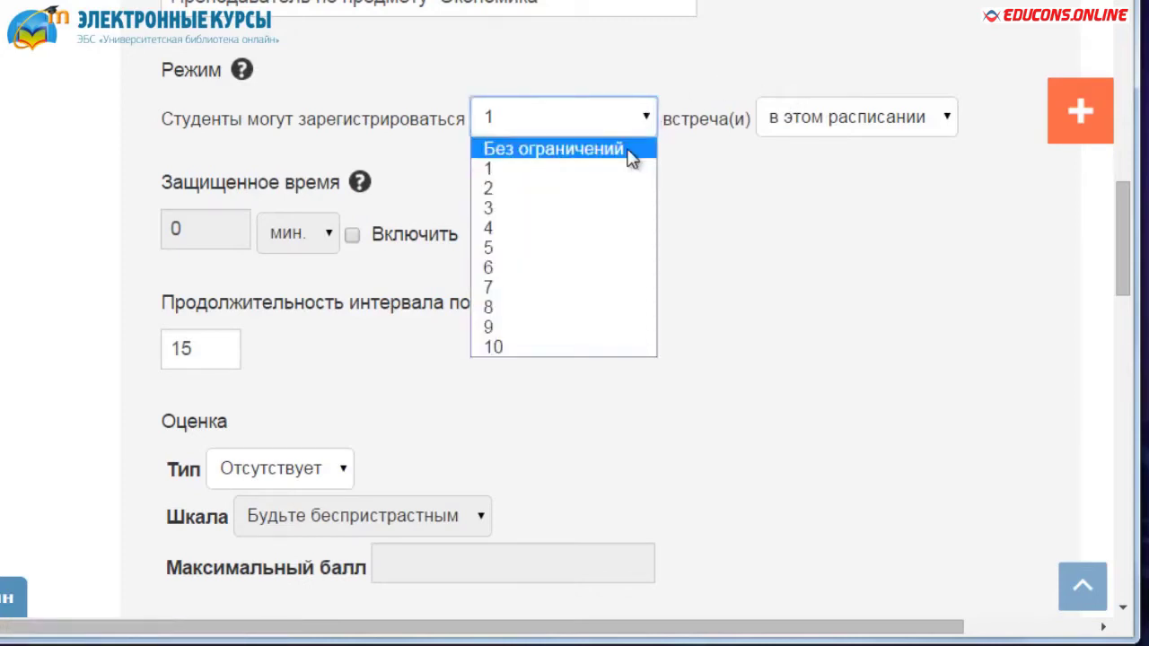
{"action": "left_click", "coordinate": [632, 149]}
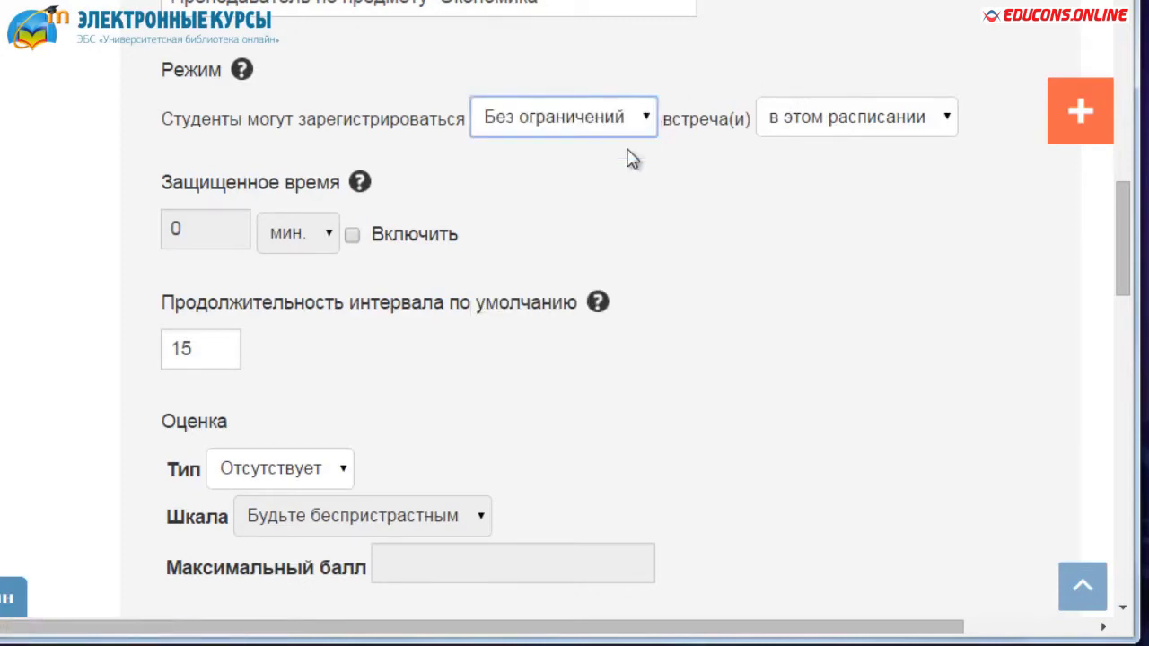
{"action": "left_click", "coordinate": [938, 134]}
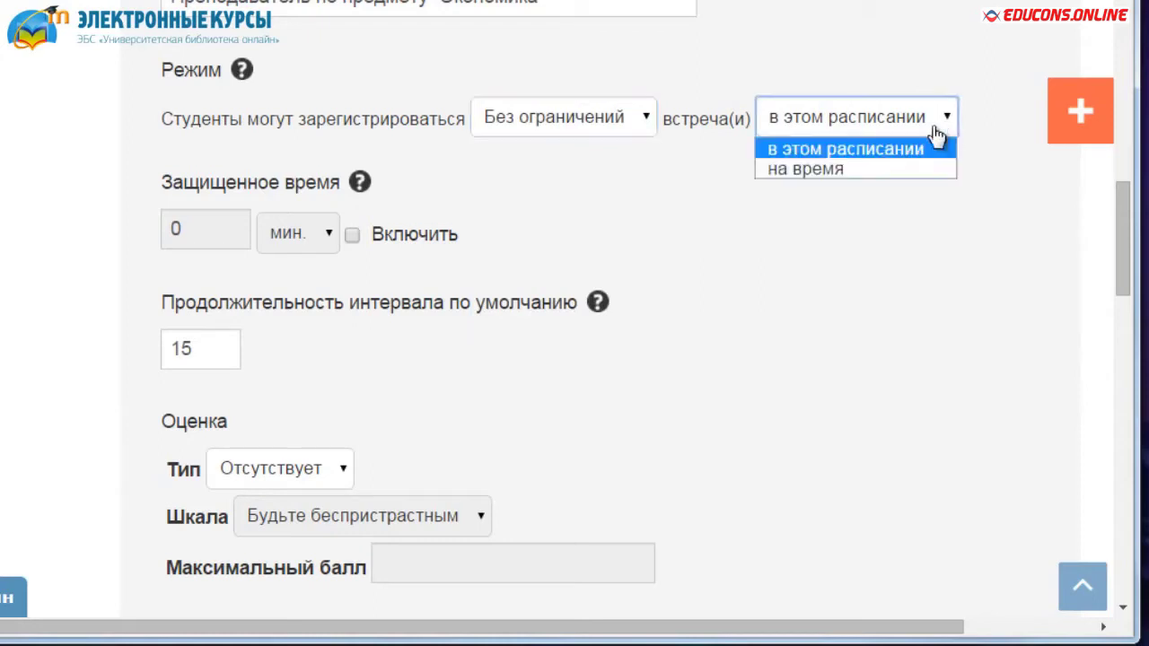
{"action": "left_click", "coordinate": [883, 151]}
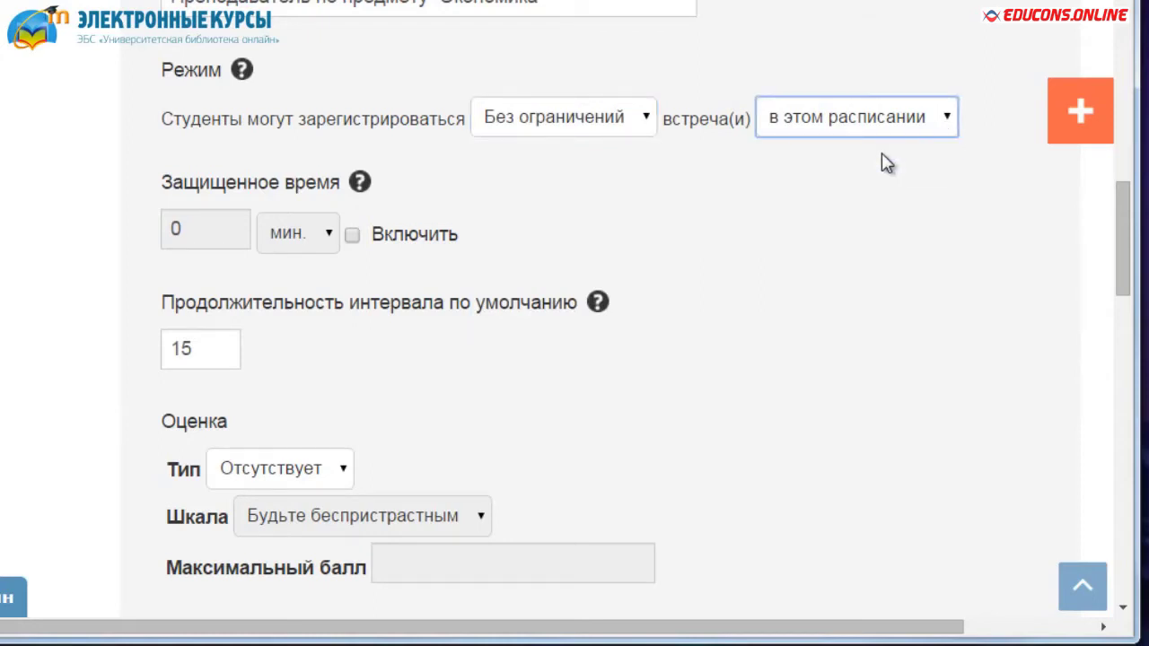
- Enable the protected time ("Защищенное время") at 15 minutes and read its help
{"action": "left_click", "coordinate": [351, 235]}
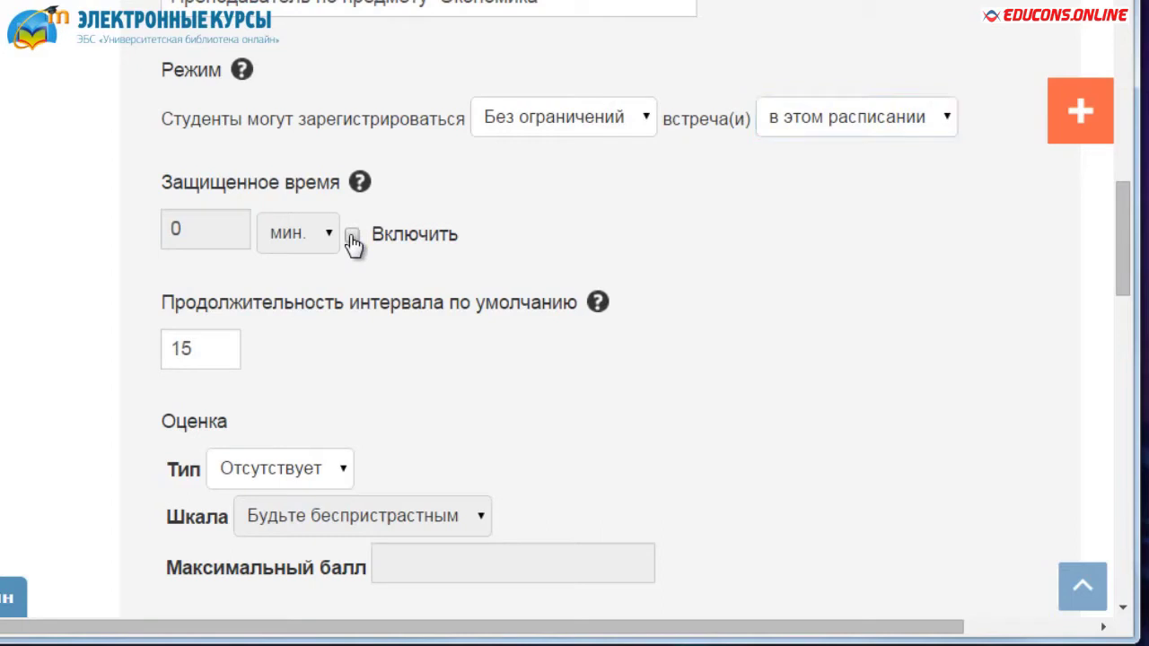
{"action": "left_click_drag", "start_coordinate": [184, 230], "coordinate": [113, 225]}
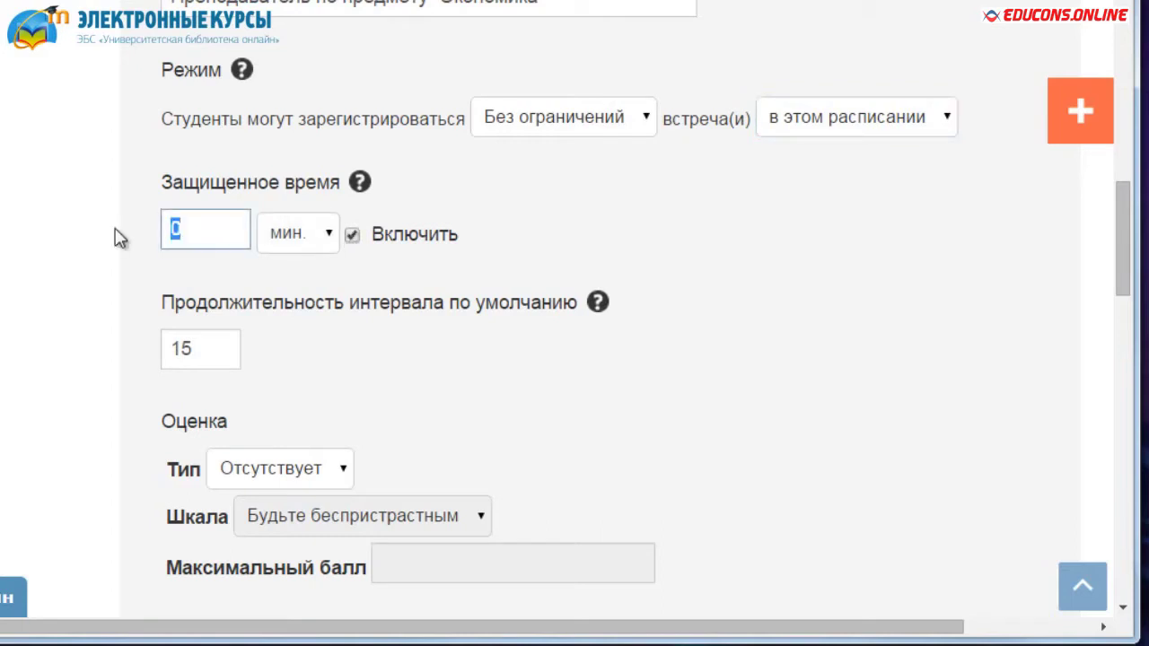
{"action": "type", "text": "15"}
{"action": "key", "text": "Tab"}
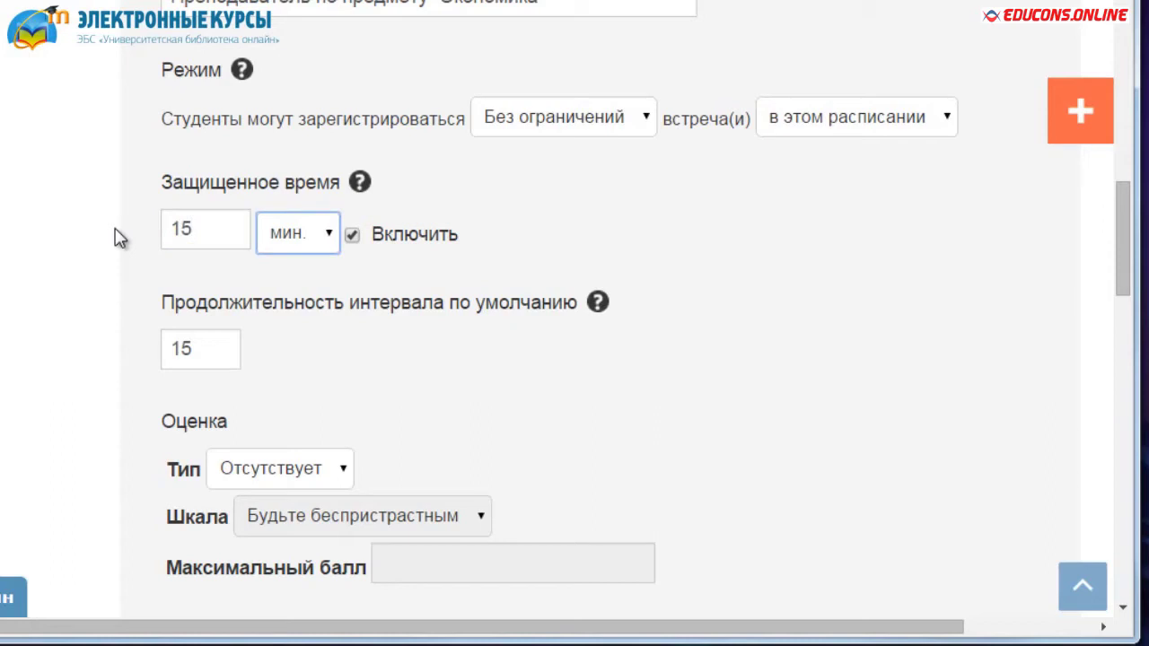
{"action": "left_click", "coordinate": [363, 191]}
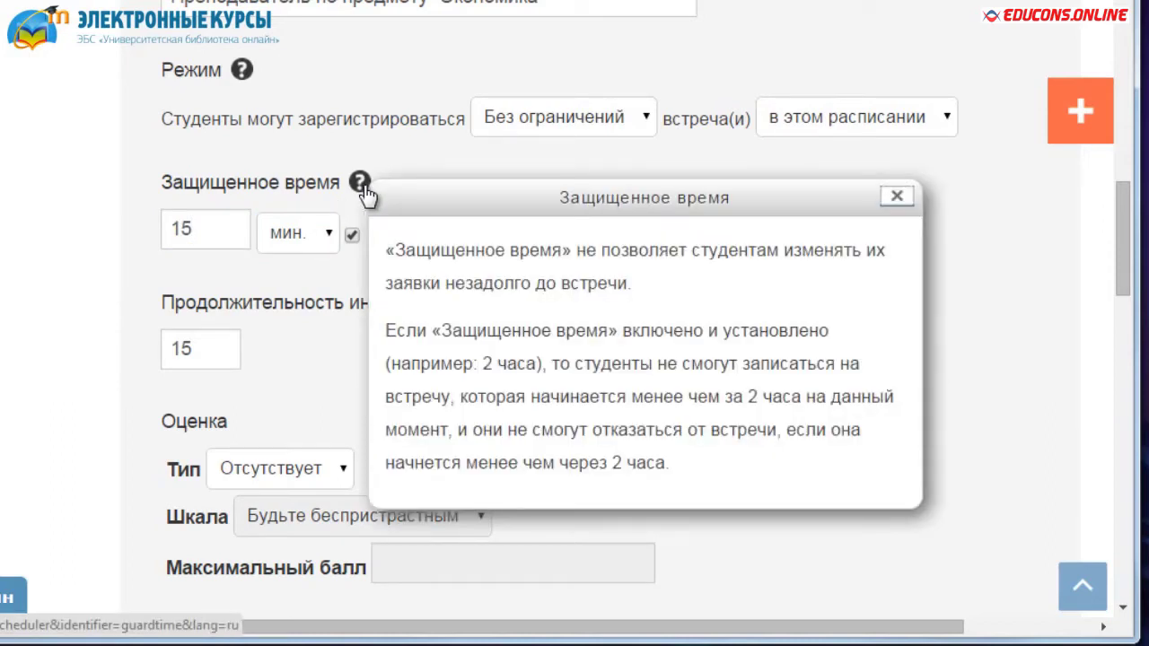
{"action": "left_click", "coordinate": [896, 198]}
- Set the grade type to "Балл" with a maximum grade of 5
{"action": "scroll", "coordinate": [877, 274], "scroll_direction": "down", "scroll_amount": 3}
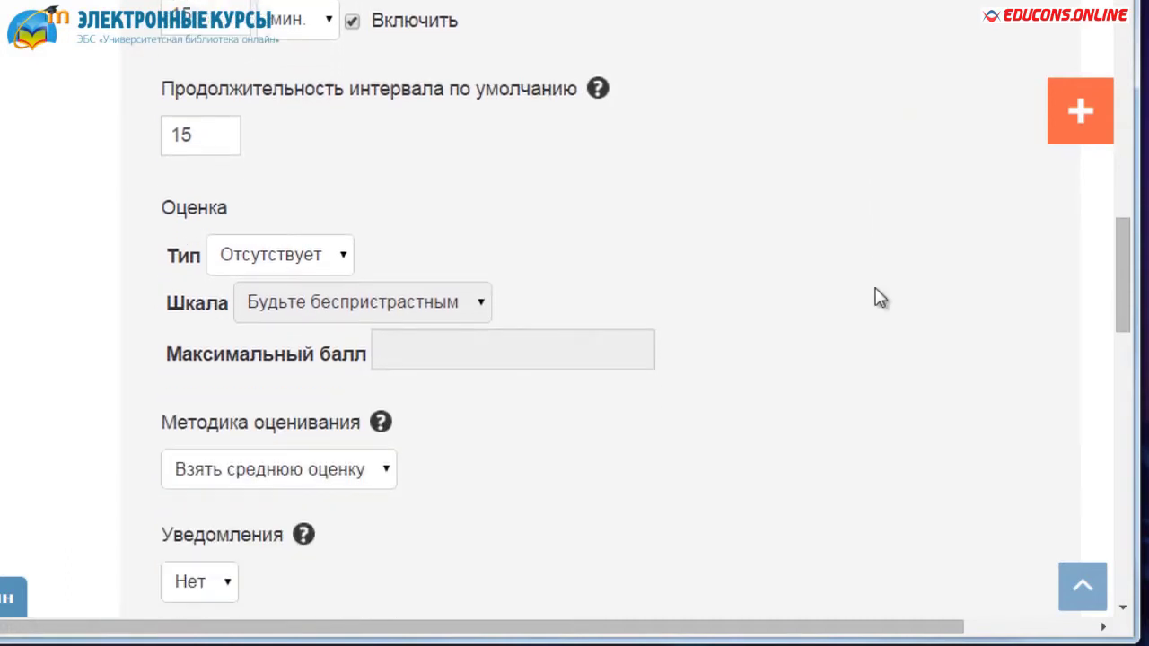
{"action": "left_click", "coordinate": [341, 257]}
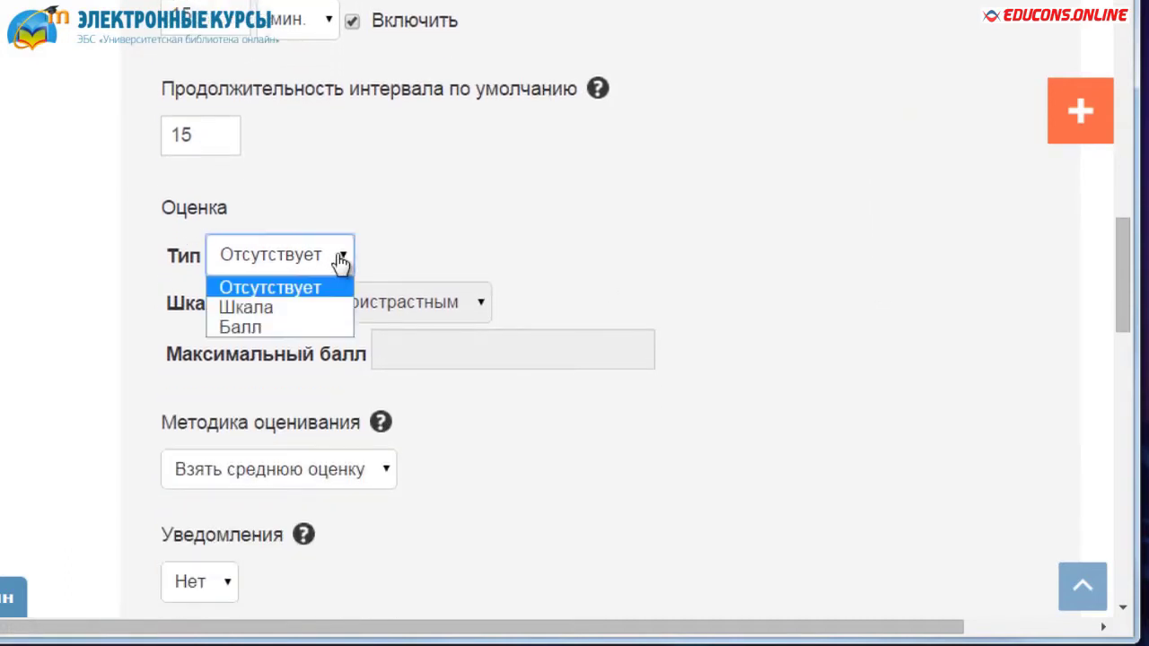
{"action": "left_click", "coordinate": [280, 327]}
{"action": "left_click", "coordinate": [453, 345]}
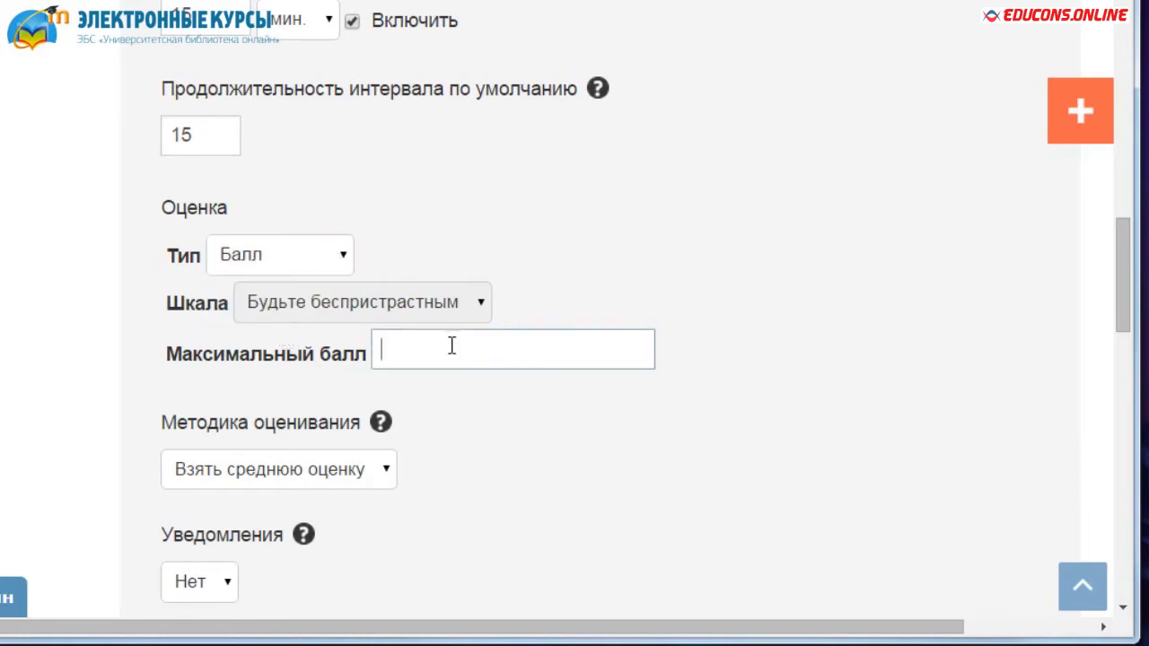
{"action": "type", "text": "5"}
- Read the help on notifications ("Уведомления") and set the option to "Да"
{"action": "left_click_drag", "start_coordinate": [1123, 249], "coordinate": [1119, 298]}
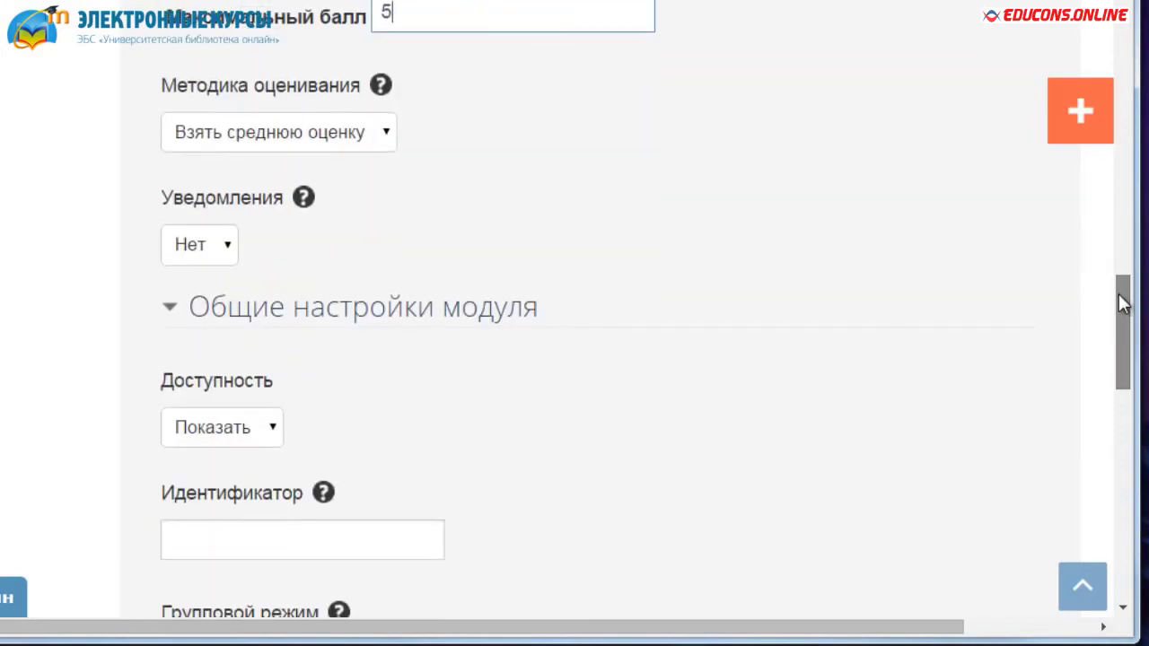
{"action": "left_click", "coordinate": [303, 199]}
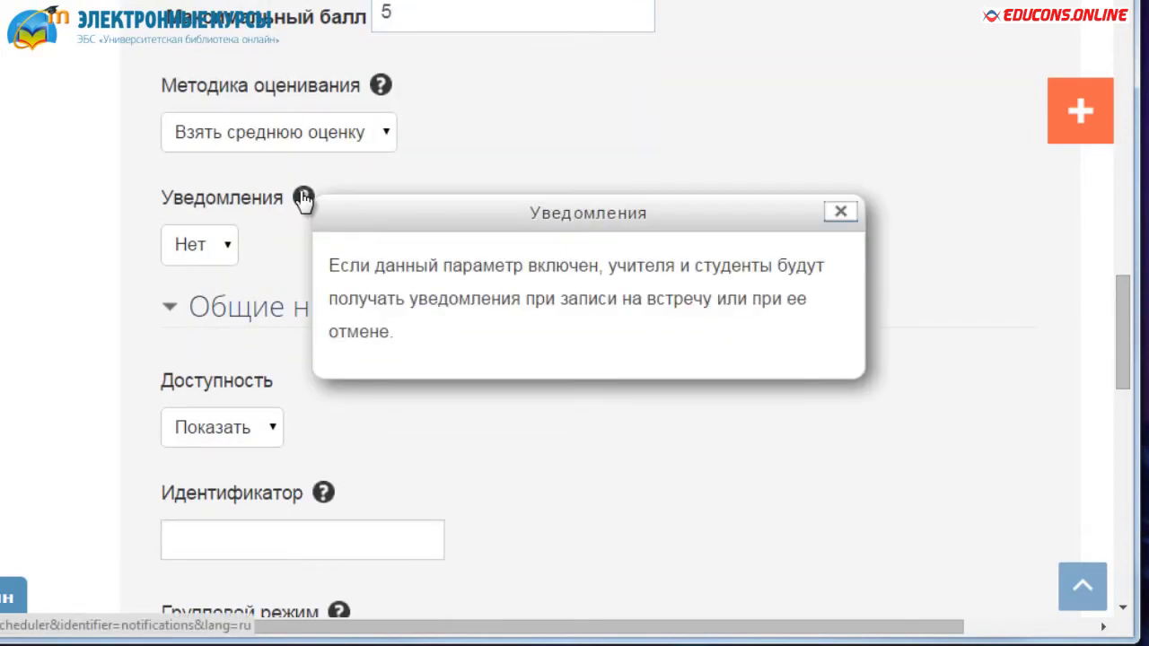
{"action": "left_click", "coordinate": [839, 212]}
{"action": "left_click", "coordinate": [231, 247]}
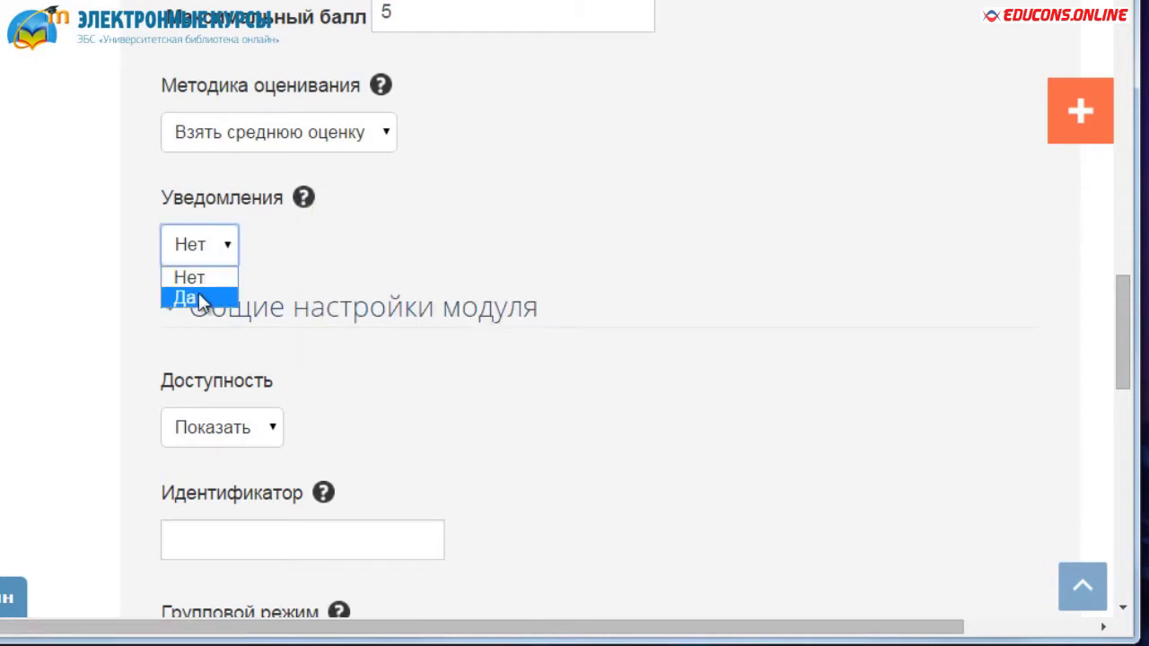
{"action": "left_click", "coordinate": [198, 293]}
- Expand the "Ограничить доступ" and "Выполнение элемента курса" sections to review their settings
{"action": "middle_click", "coordinate": [52, 289]}
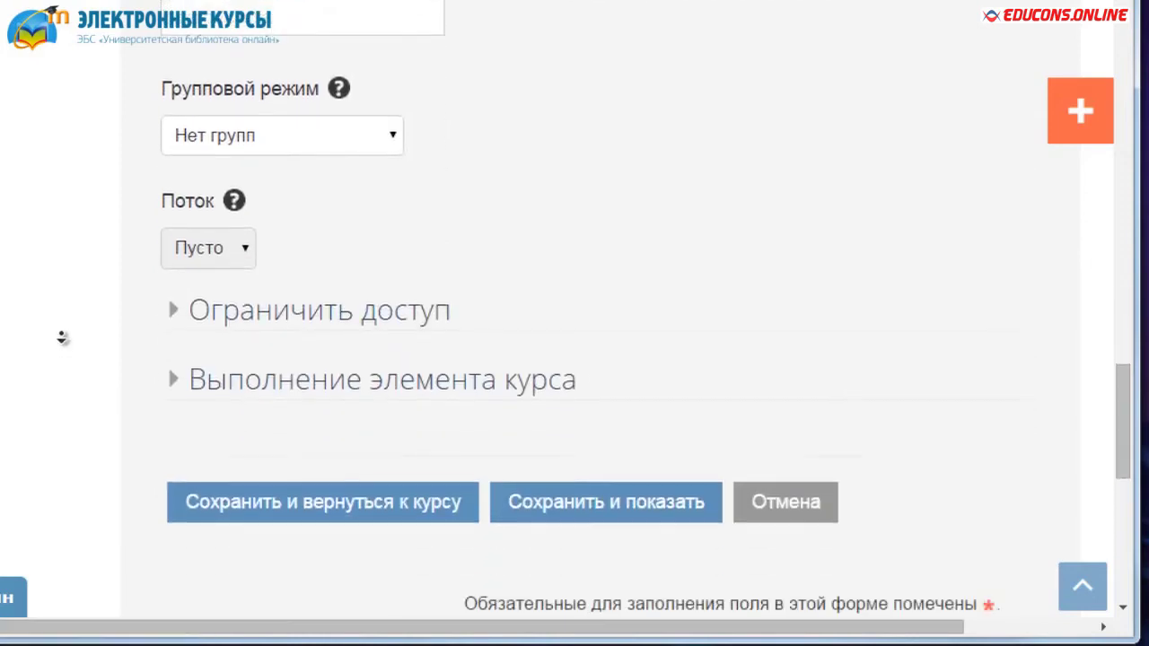
{"action": "left_click", "coordinate": [65, 345]}
{"action": "left_click", "coordinate": [175, 182]}
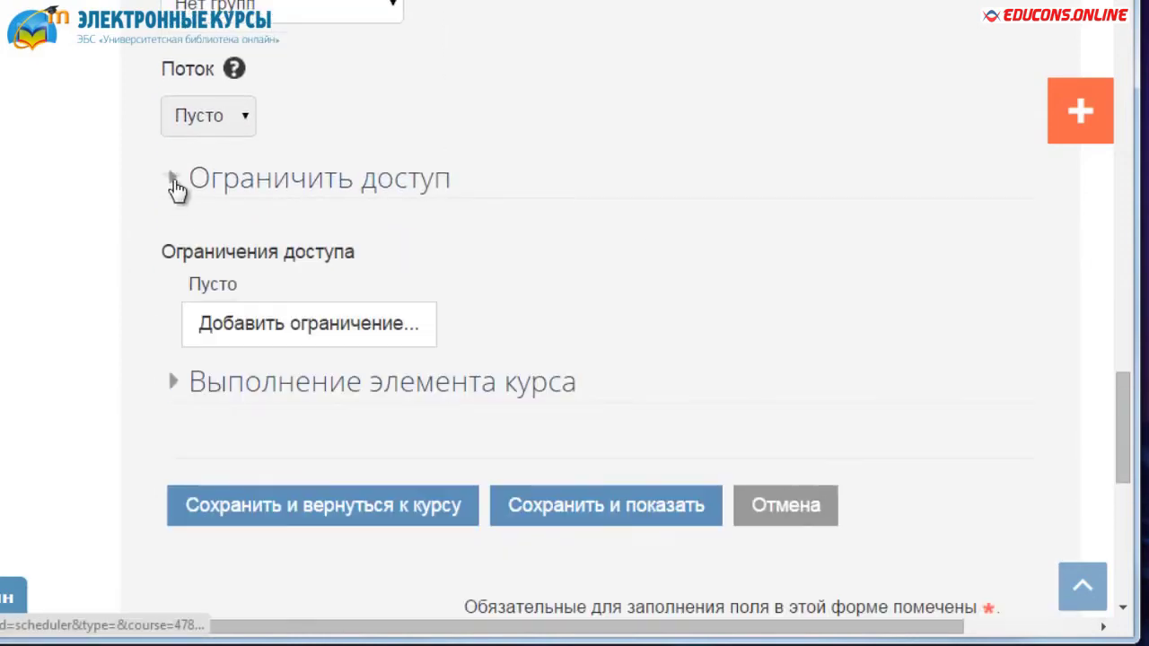
{"action": "left_click", "coordinate": [173, 384]}
{"action": "middle_click", "coordinate": [57, 318]}
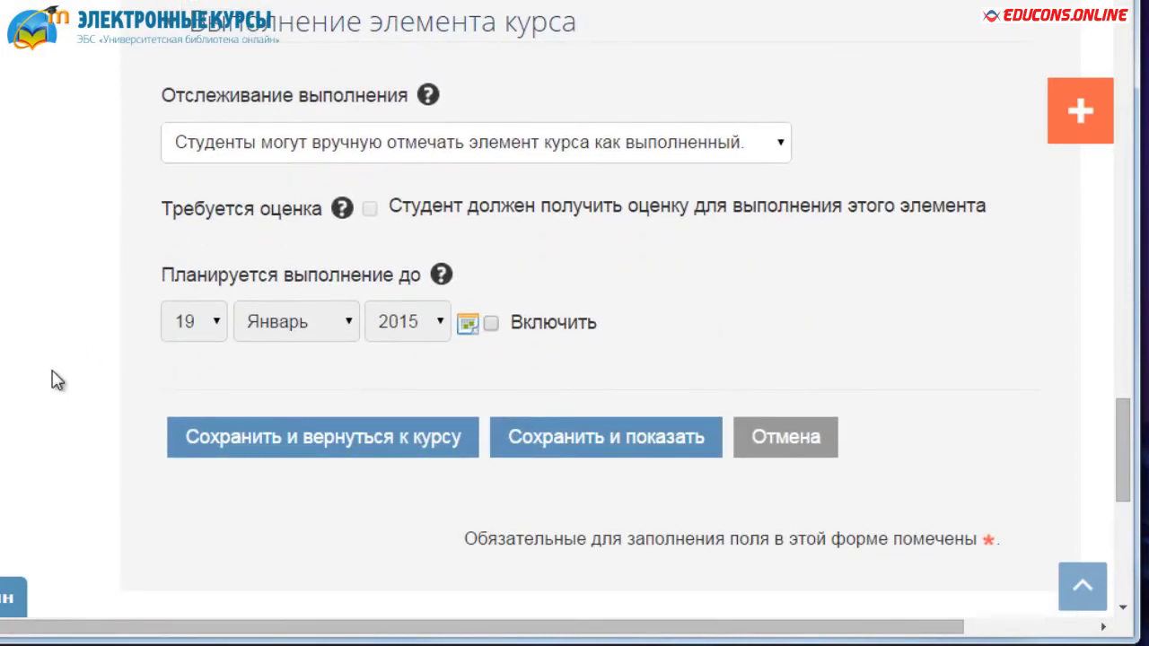
- Set completion tracking to "Отображать элемент курса как пройденный, при выполнении условий" and require a grade for completion
{"action": "left_click", "coordinate": [525, 164]}
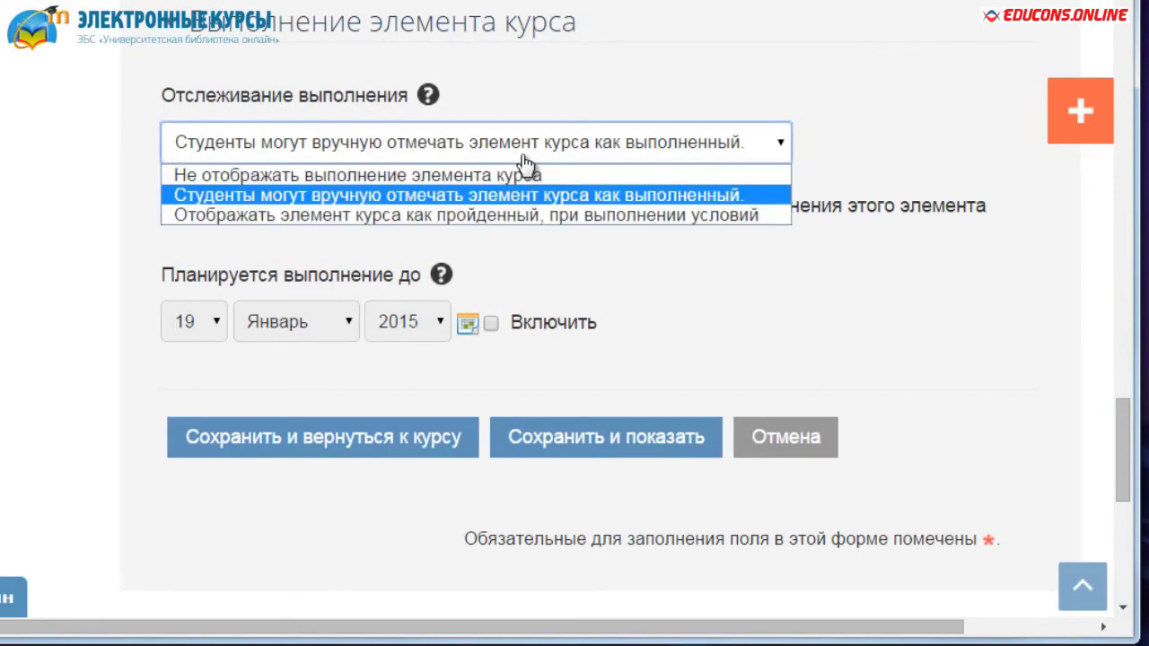
{"action": "left_click", "coordinate": [519, 220]}
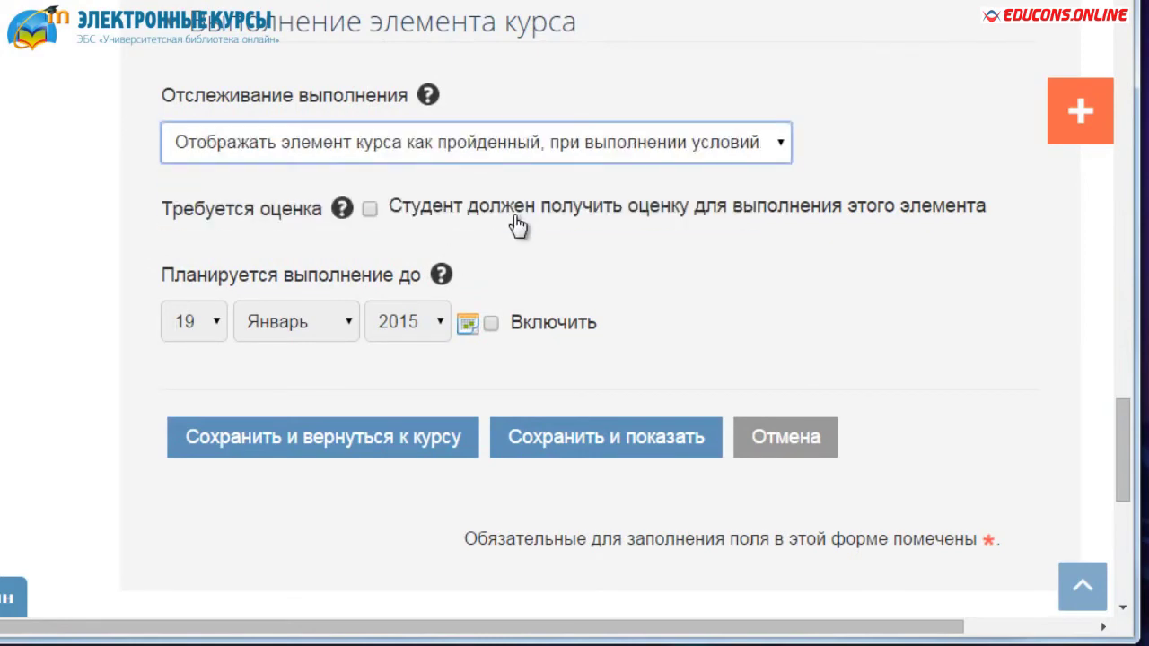
{"action": "left_click", "coordinate": [368, 209]}
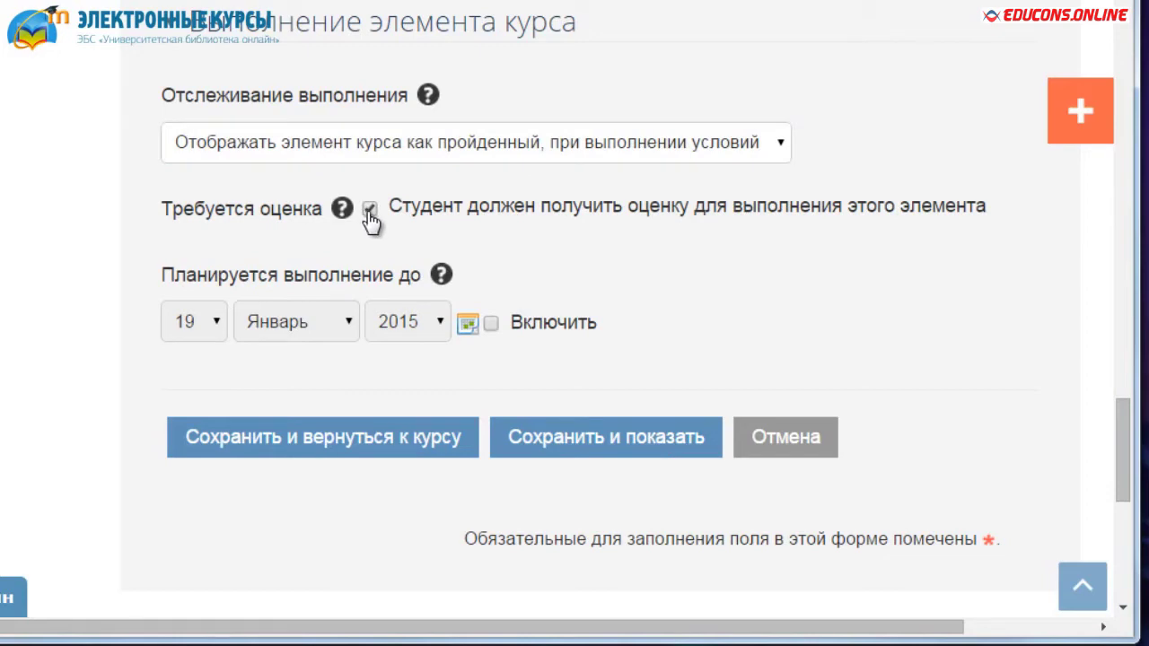
- Enable the expected completion date, set it to 19 Июнь 2015, then save and display the activity
{"action": "left_click", "coordinate": [493, 327]}
{"action": "left_click", "coordinate": [350, 334]}
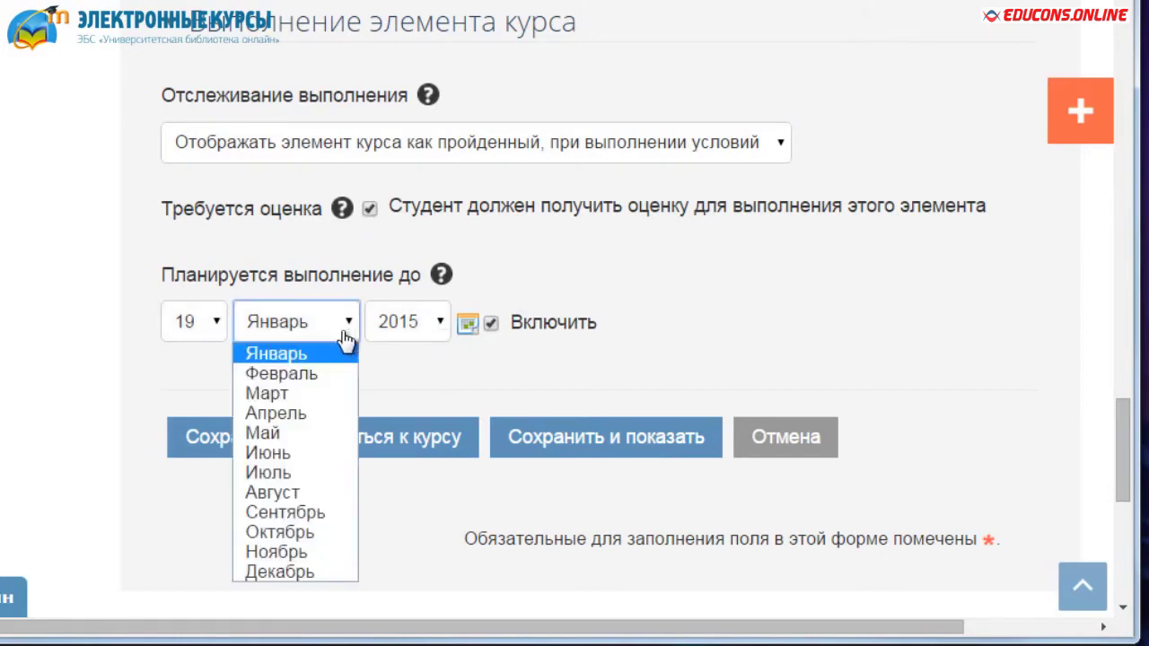
{"action": "left_click", "coordinate": [296, 457]}
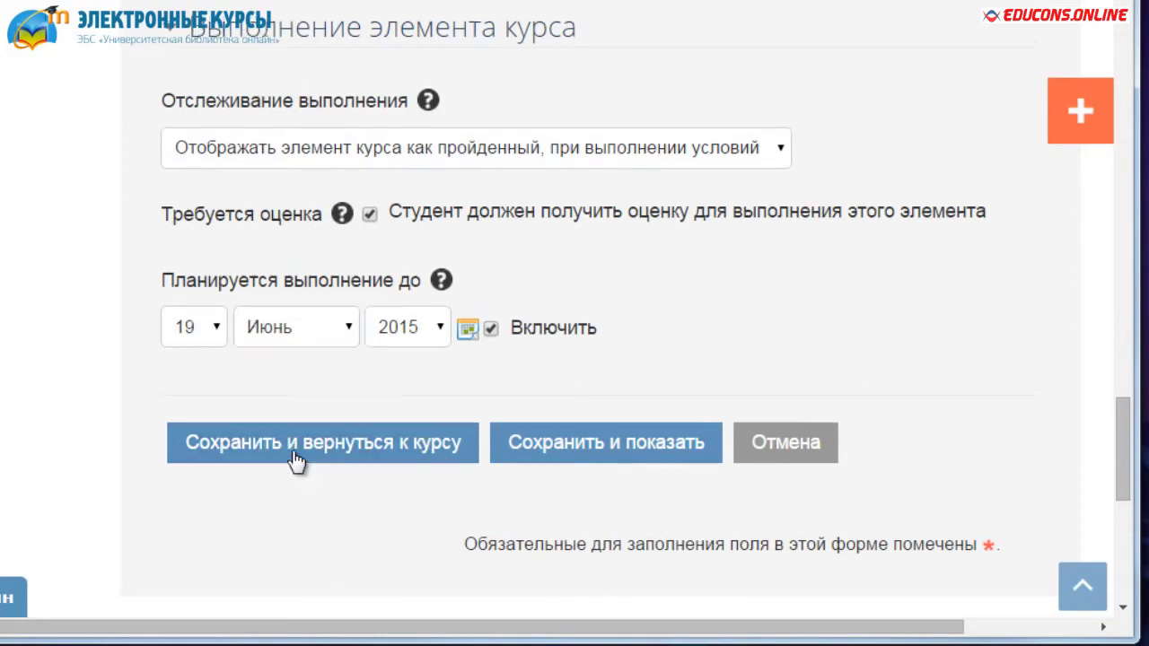
{"action": "left_click", "coordinate": [563, 442]}
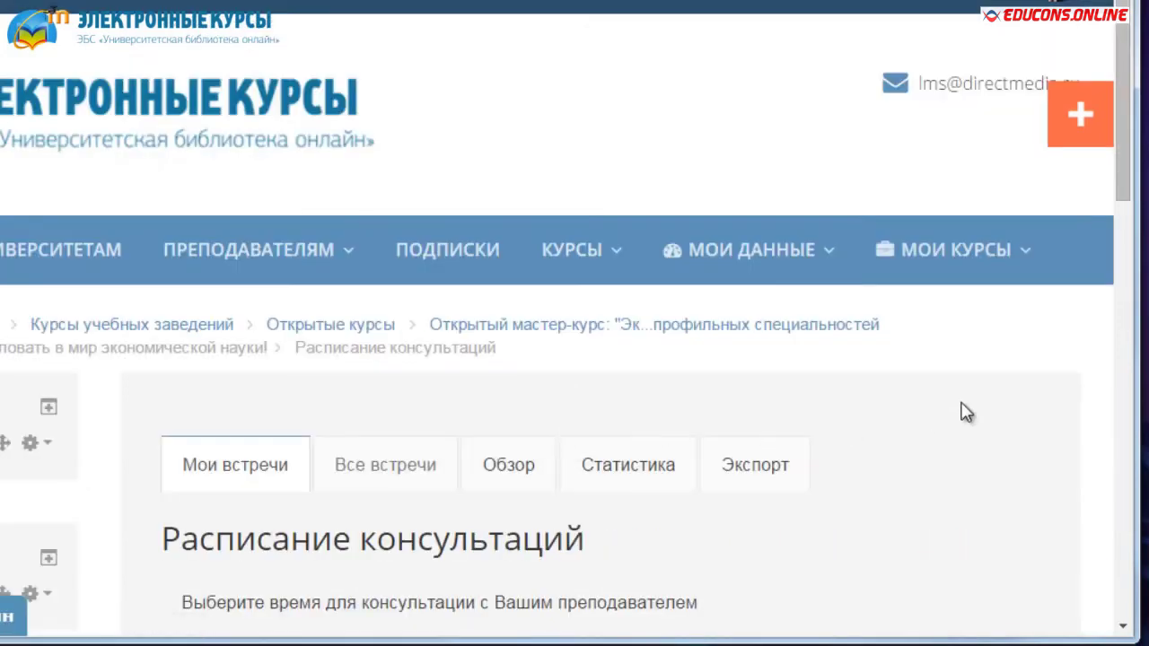
- Start adding recurring intervals ("Добавить повторяющиеся интервалы") to the consultation schedule
{"action": "scroll", "coordinate": [966, 459], "scroll_direction": "down", "scroll_amount": 7}
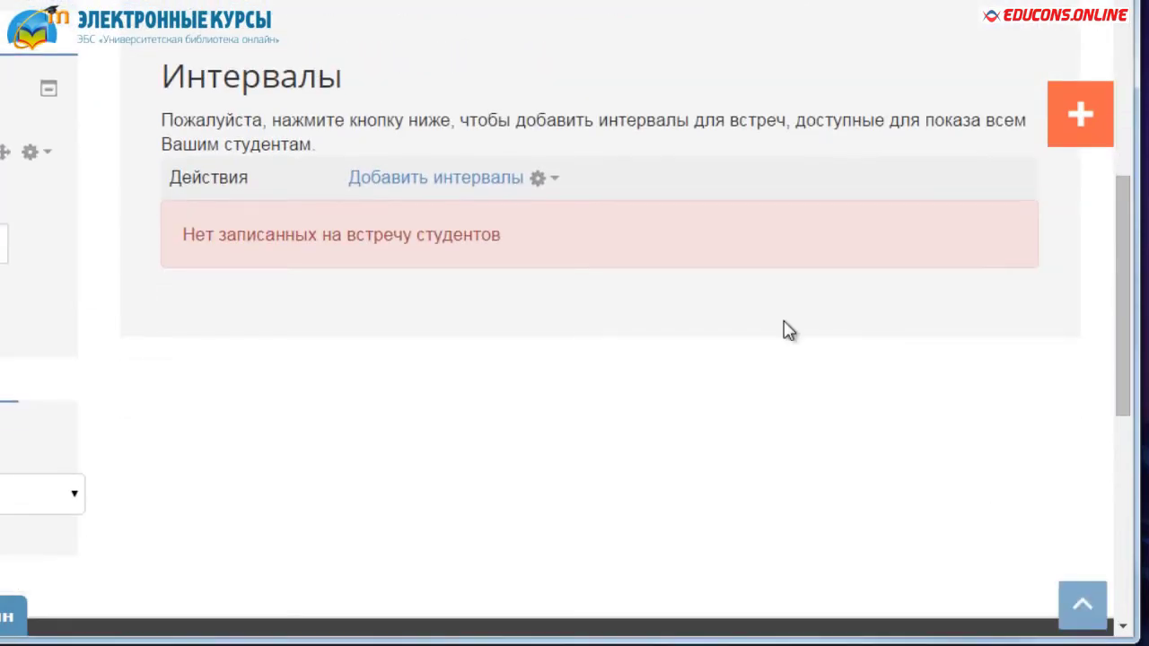
{"action": "left_click", "coordinate": [549, 183]}
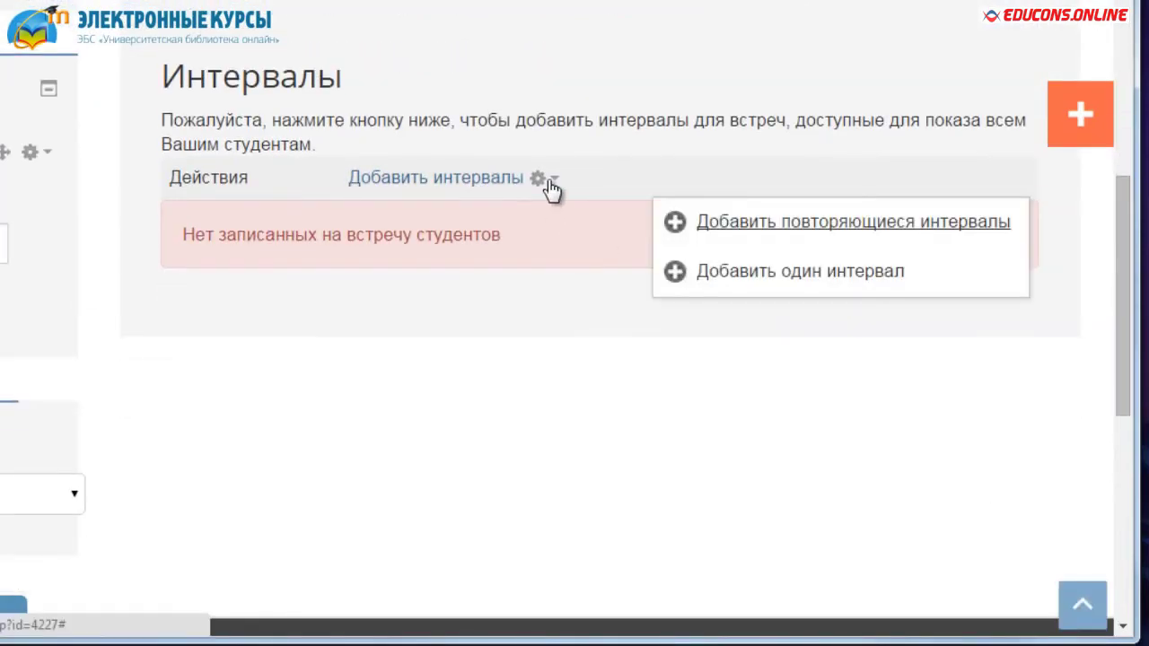
{"action": "left_click", "coordinate": [752, 231]}
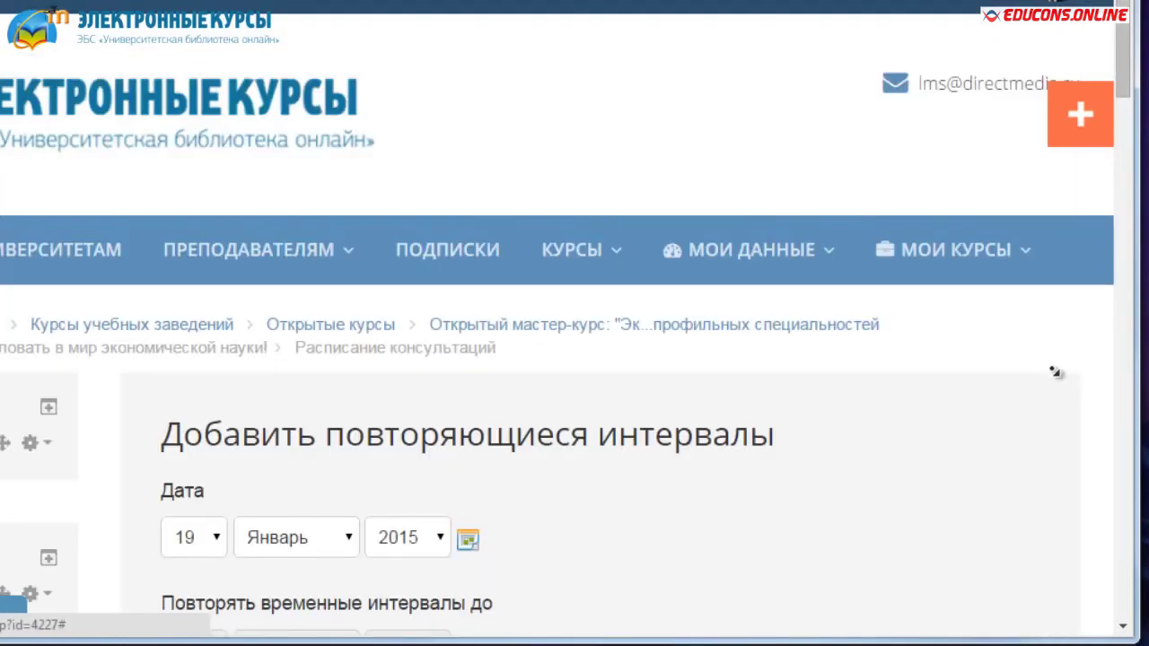
- Enable repeating the intervals until 19 Июнь 2015 and exclude Вторник and Четверг from the meeting days
{"action": "scroll", "coordinate": [1059, 393], "scroll_direction": "down", "scroll_amount": 2}
{"action": "scroll", "coordinate": [1061, 395], "scroll_direction": "down", "scroll_amount": 5}
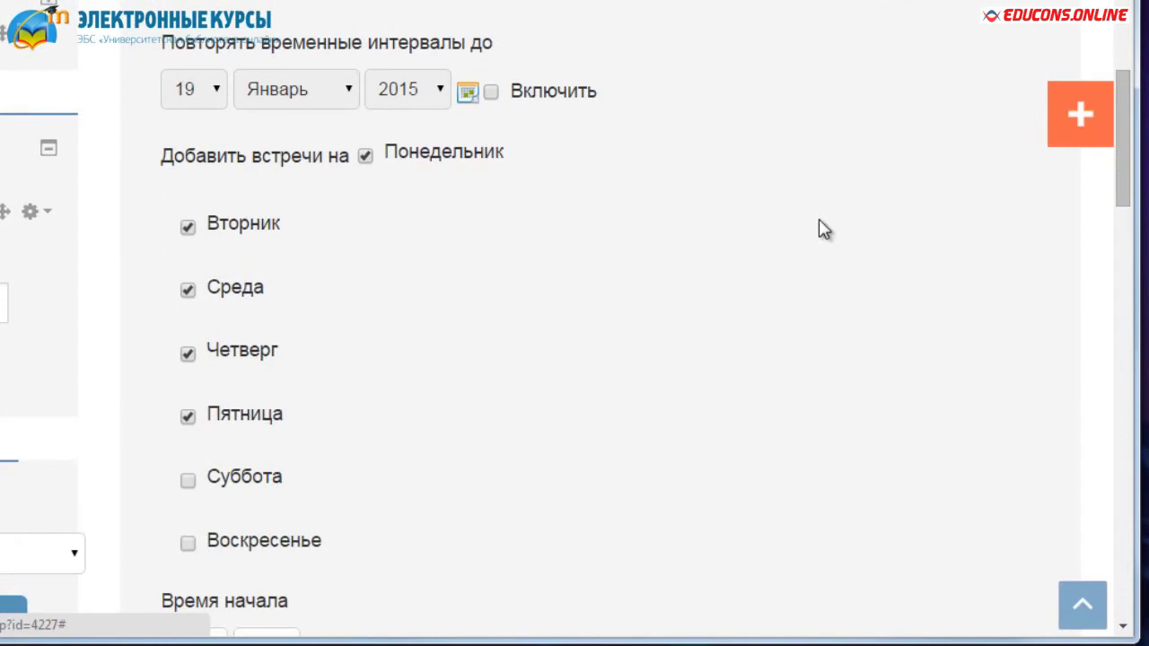
{"action": "left_click", "coordinate": [491, 92]}
{"action": "left_click", "coordinate": [345, 94]}
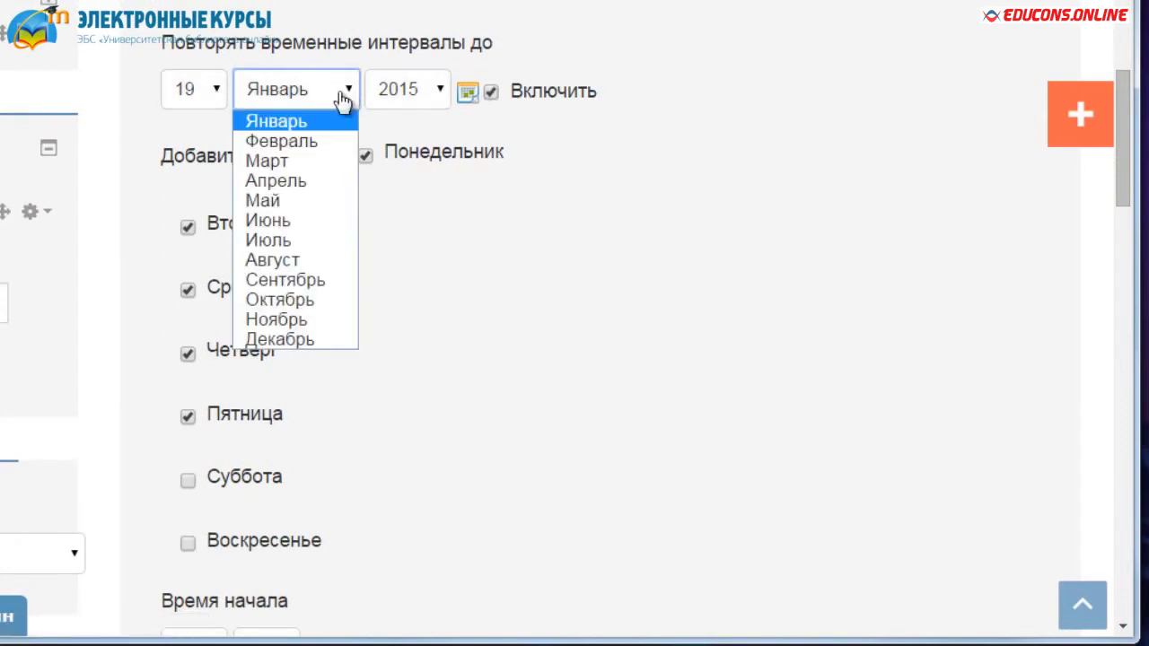
{"action": "left_click", "coordinate": [309, 220]}
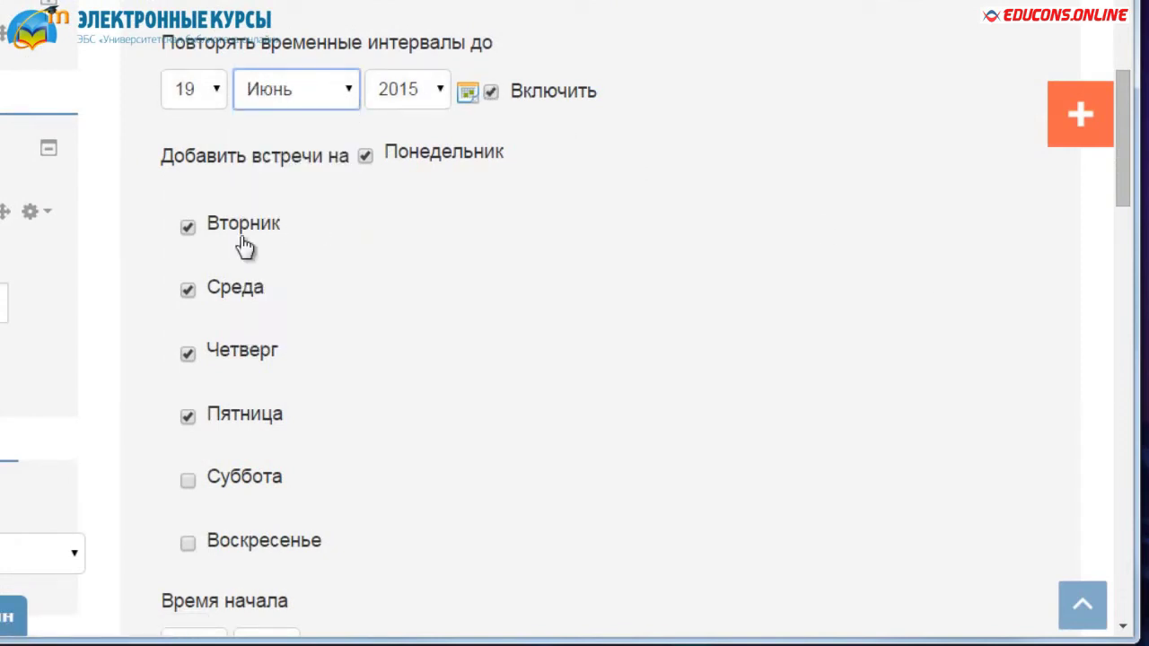
{"action": "left_click", "coordinate": [189, 227]}
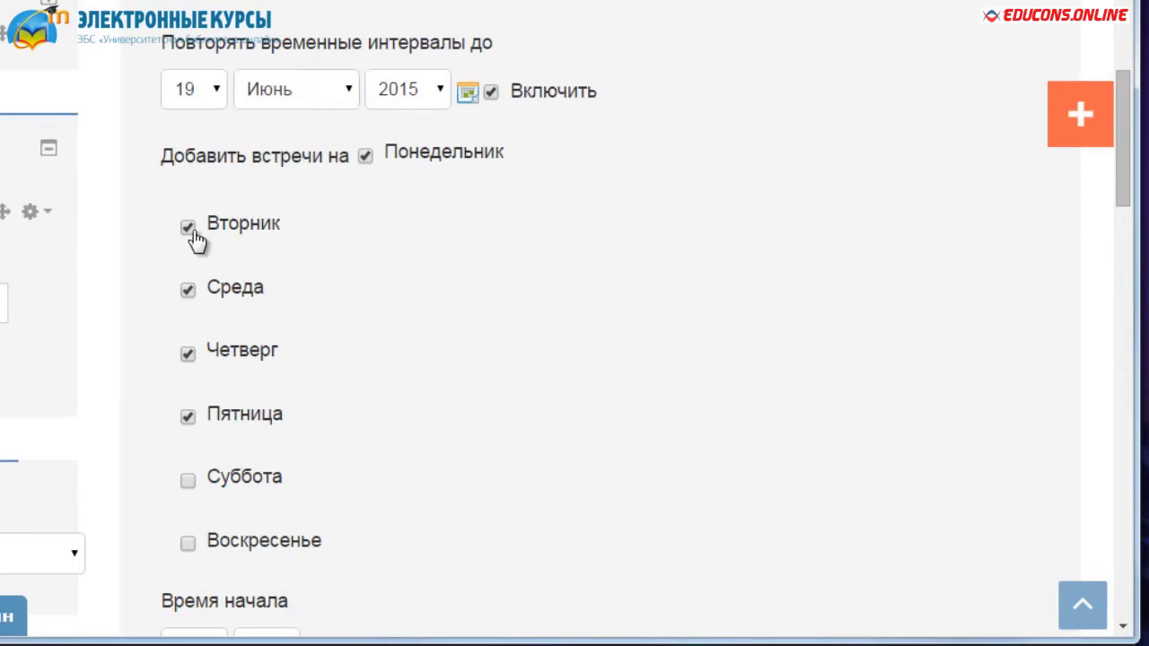
{"action": "left_click", "coordinate": [190, 355]}
- Set the start time of the meetings to 09:00 and the end time to 10:00
{"action": "scroll", "coordinate": [468, 437], "scroll_direction": "down", "scroll_amount": 5}
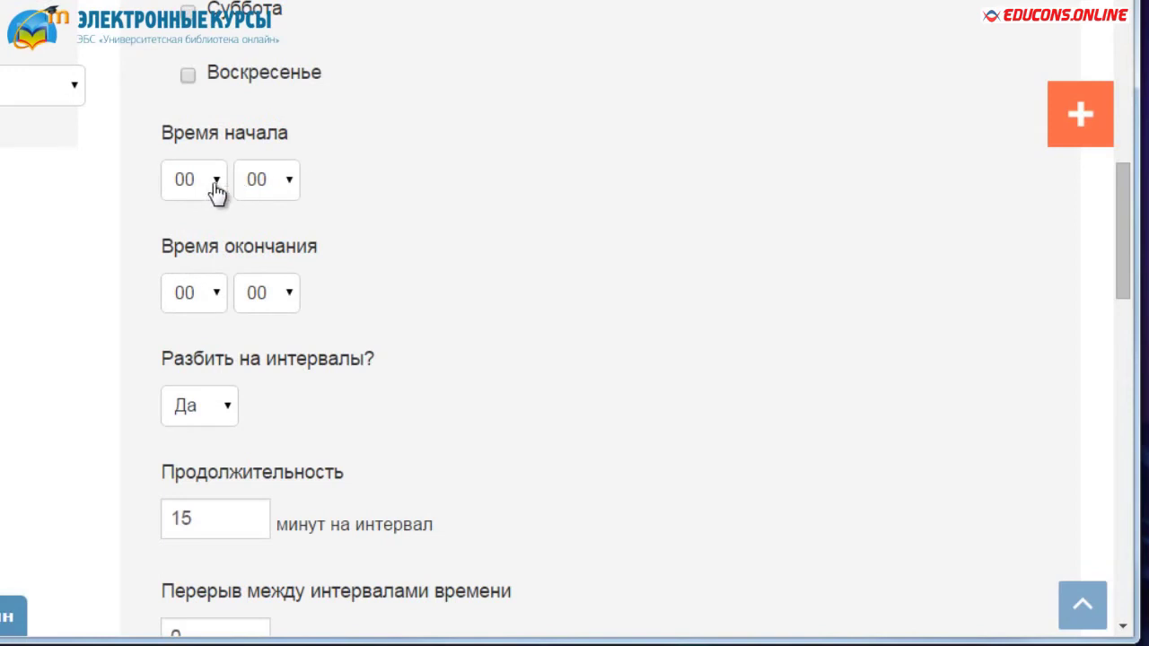
{"action": "left_click", "coordinate": [215, 184]}
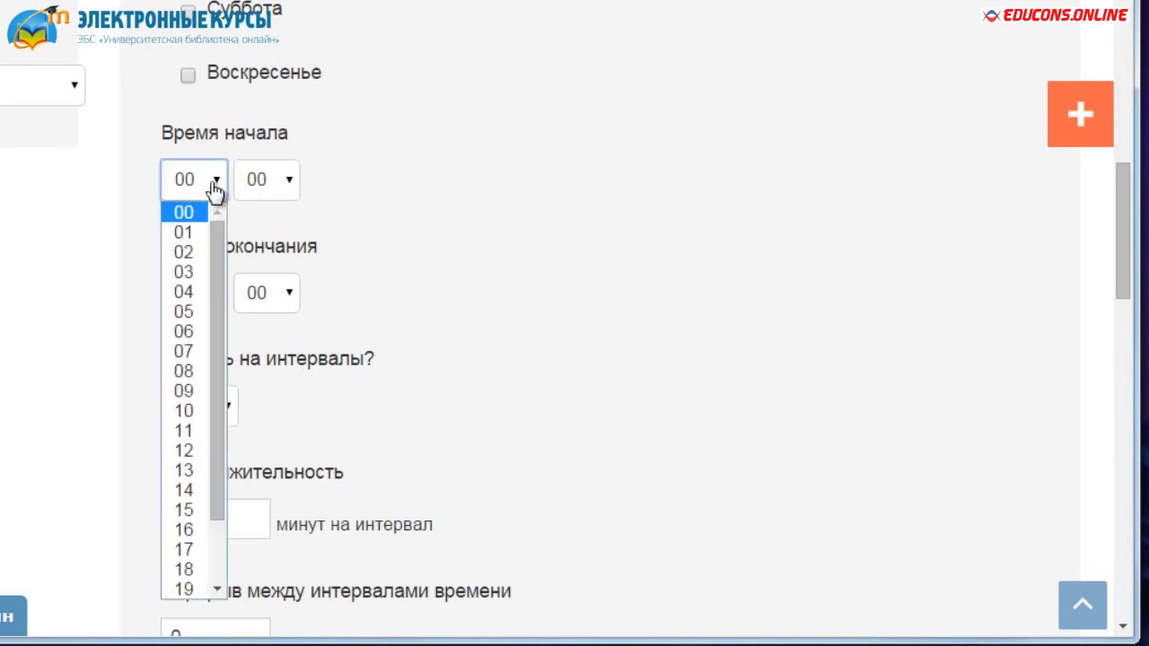
{"action": "left_click", "coordinate": [208, 391]}
{"action": "left_click", "coordinate": [215, 295]}
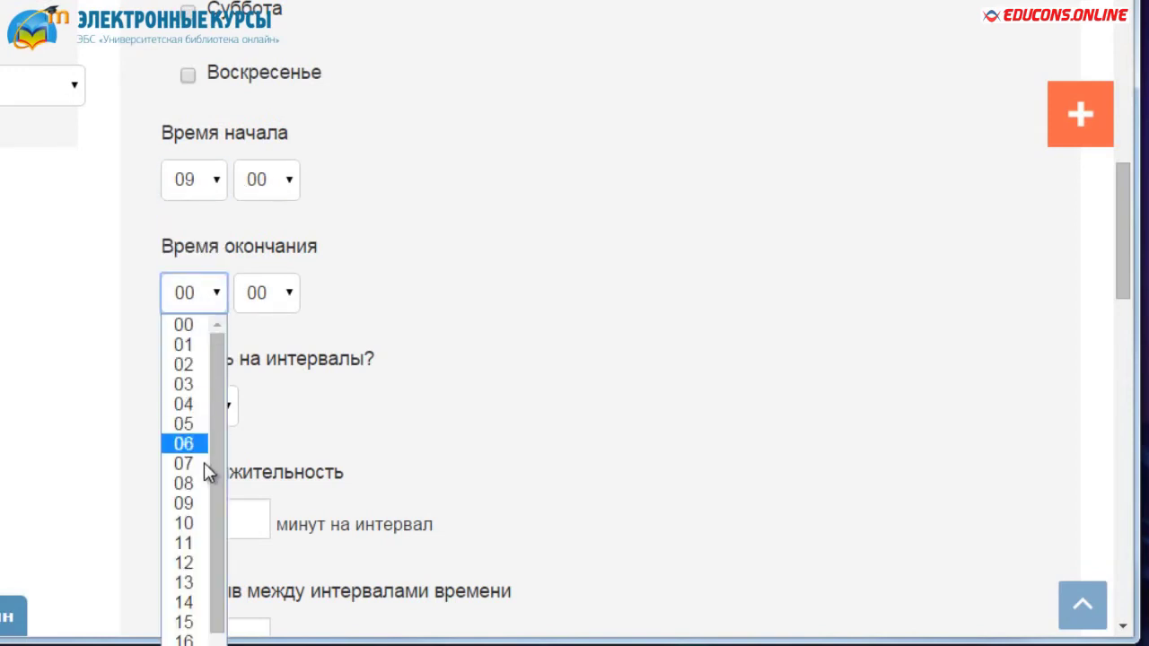
{"action": "left_click", "coordinate": [201, 520]}
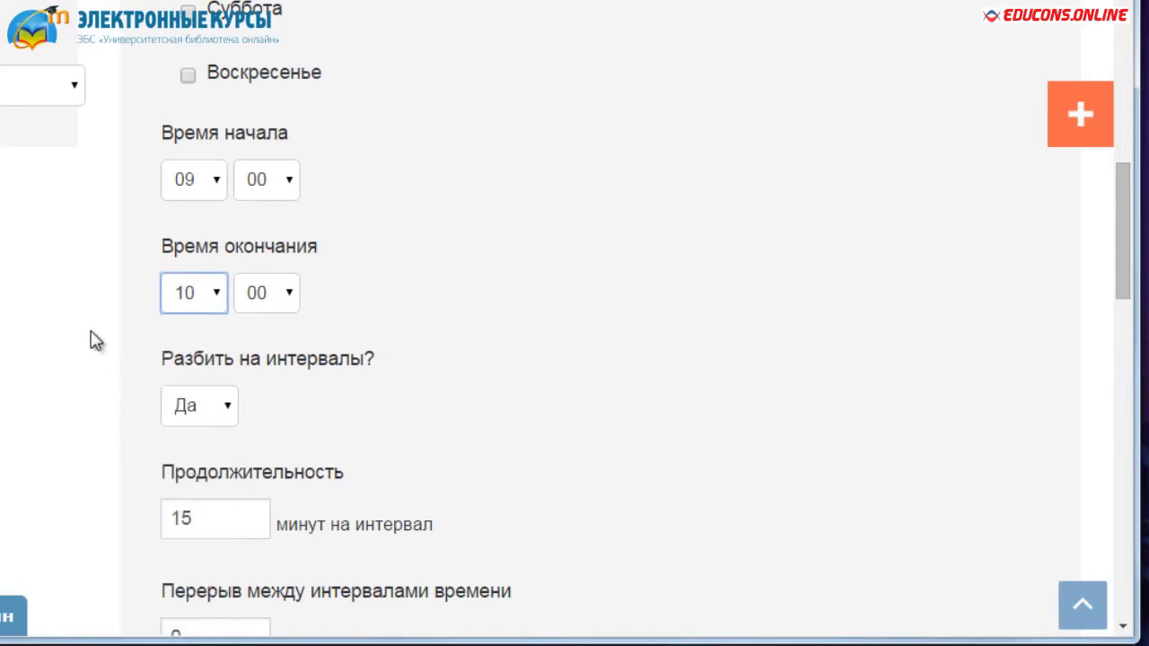
- Enter "Онлайн-чат/скайп/аудитория 313" as the meeting place ("Место встречи")
{"action": "scroll", "coordinate": [94, 403], "scroll_direction": "down", "scroll_amount": 4}
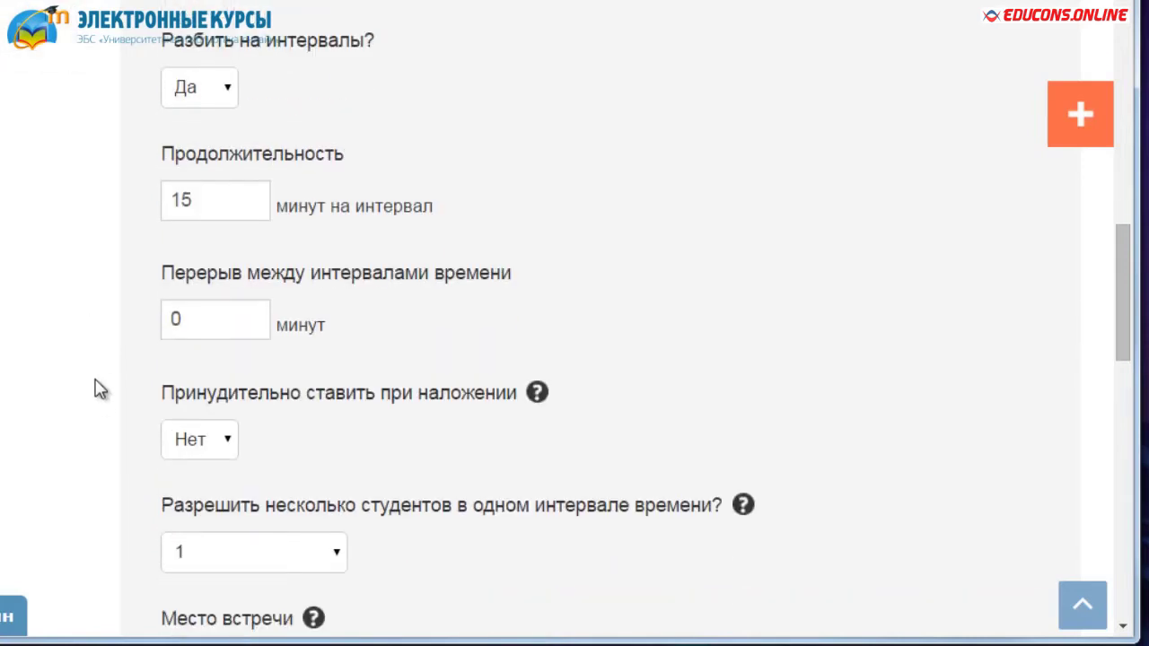
{"action": "middle_click", "coordinate": [95, 350]}
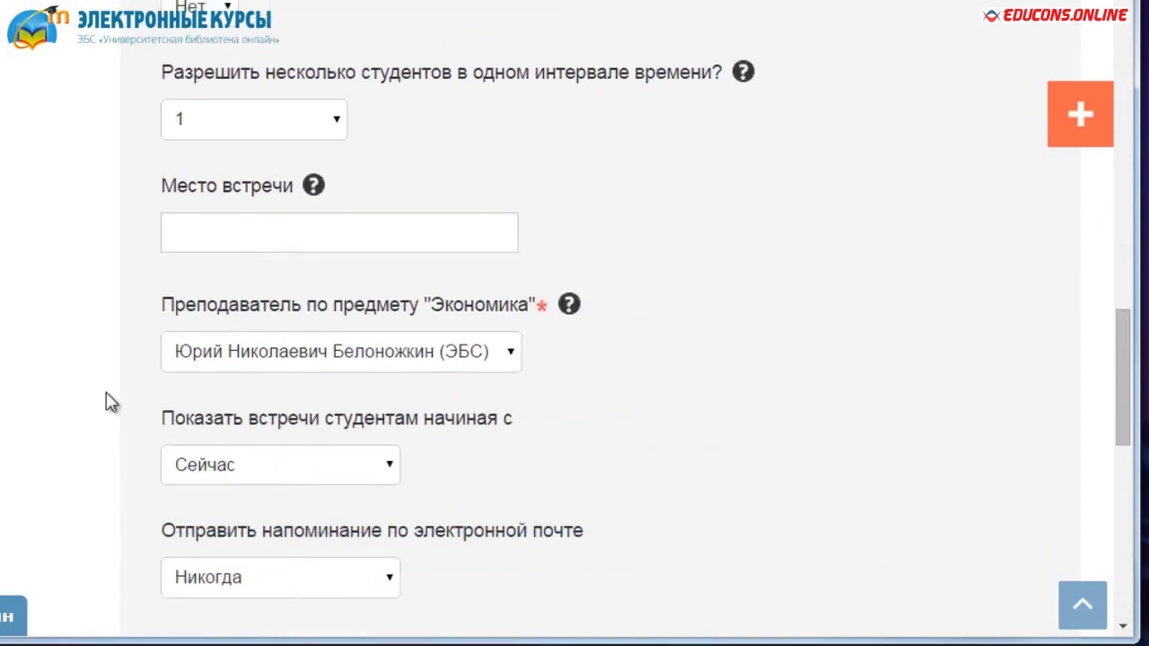
{"action": "left_click", "coordinate": [208, 236]}
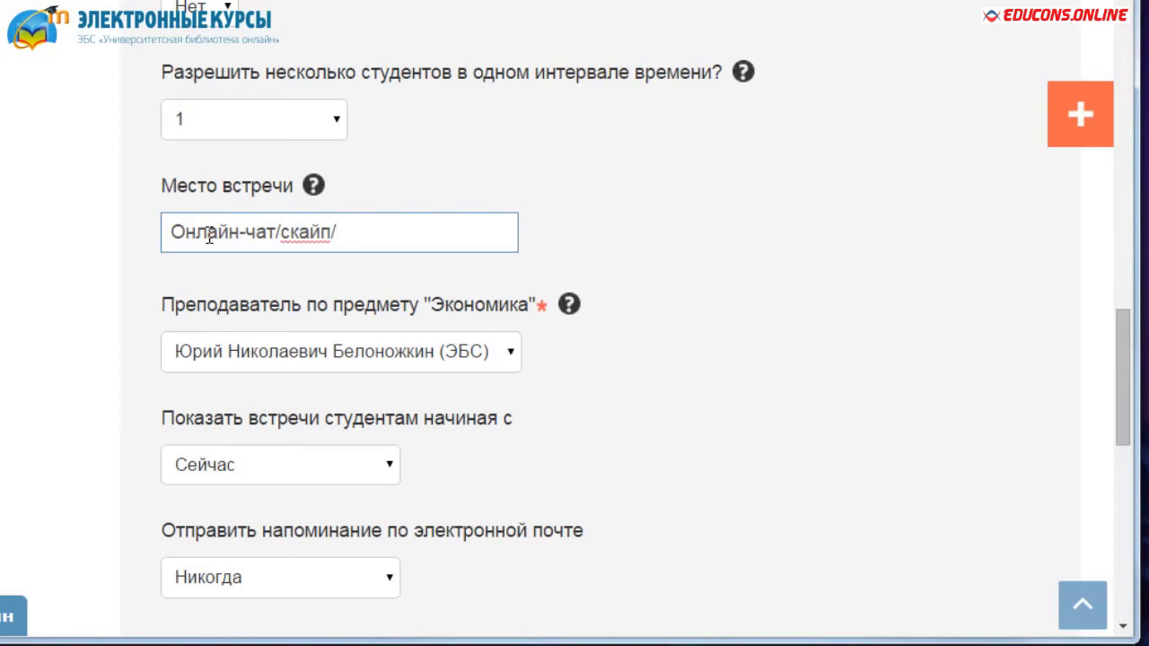
{"action": "type", "text": "удитория 313"}
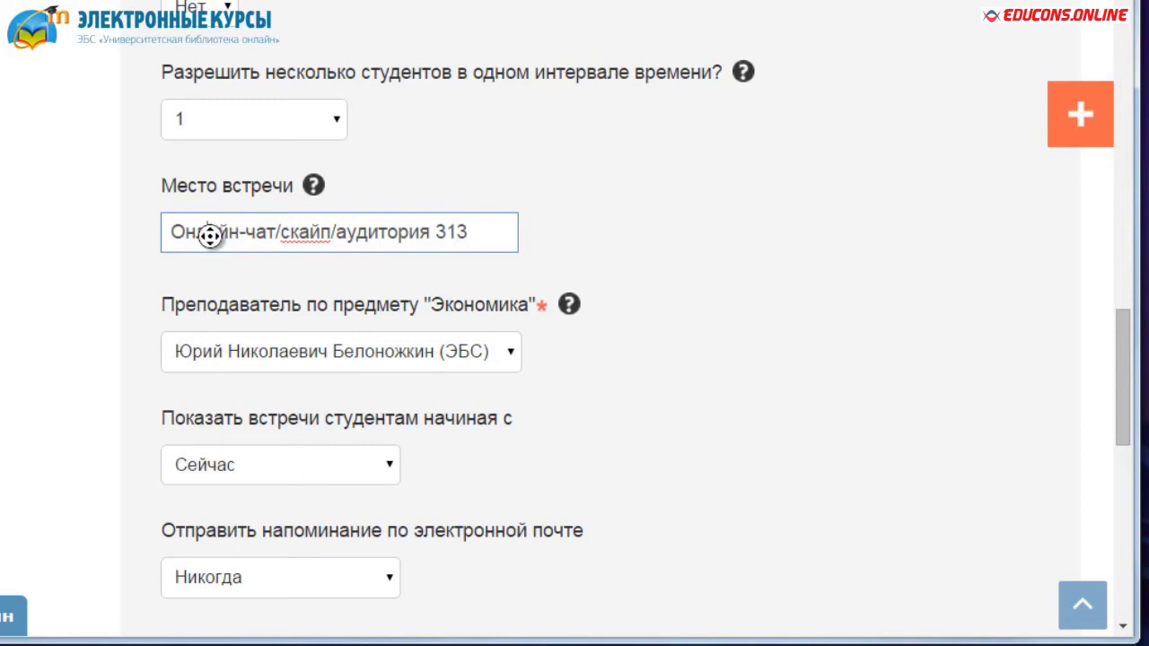
- Set the e-mail reminder to "Утром в день встречи" and save the recurring intervals
{"action": "scroll", "coordinate": [302, 300], "scroll_direction": "down", "scroll_amount": 3}
{"action": "key", "text": "Tab"}
{"action": "key", "text": "Tab"}
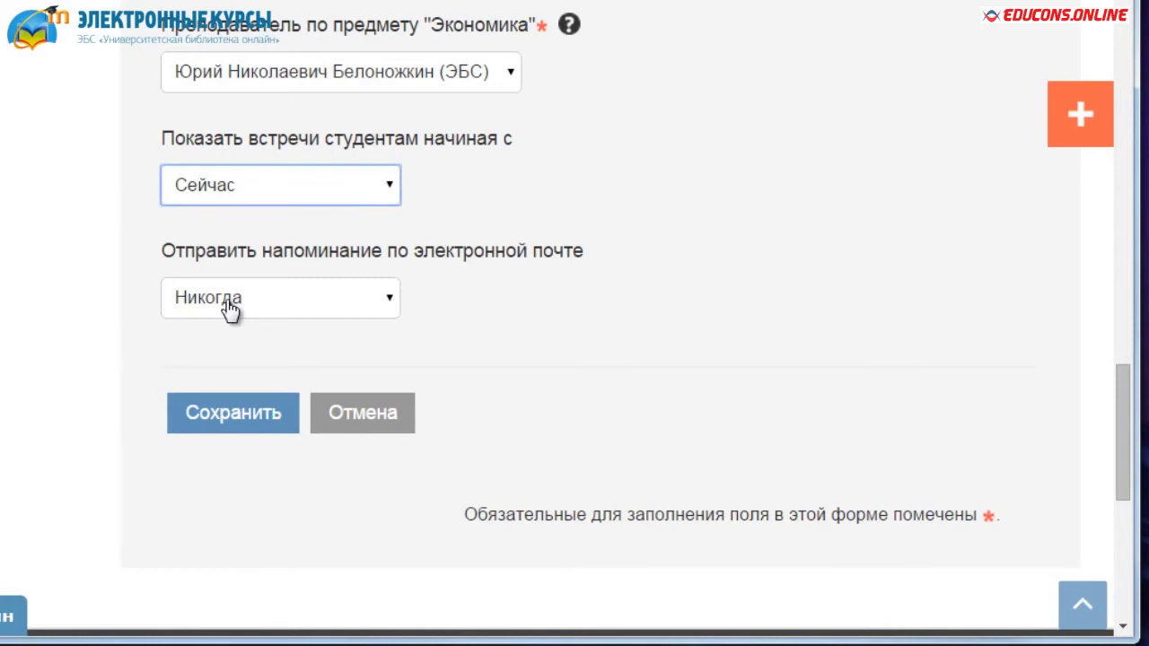
{"action": "left_click", "coordinate": [230, 309]}
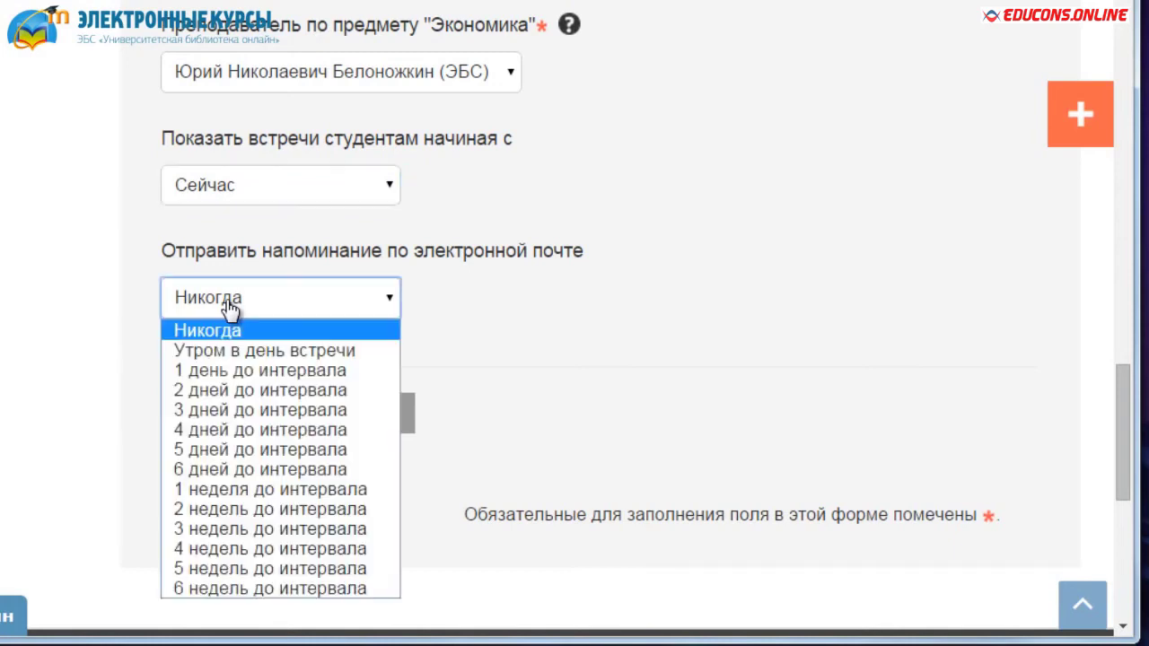
{"action": "left_click", "coordinate": [254, 353]}
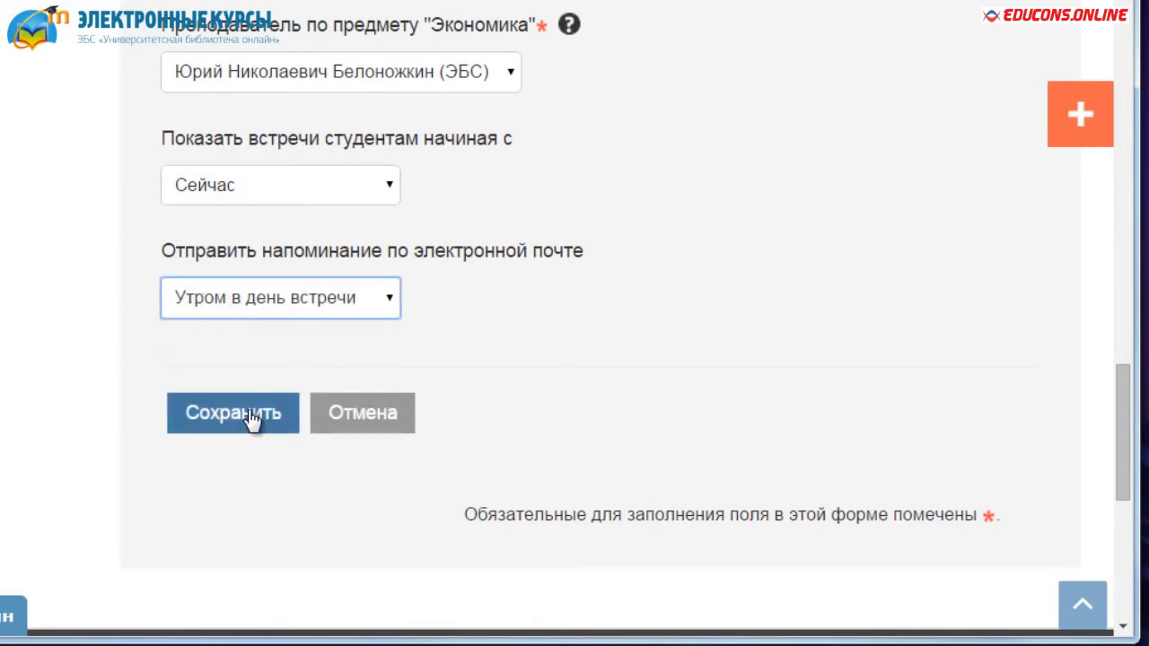
{"action": "left_click", "coordinate": [252, 416]}
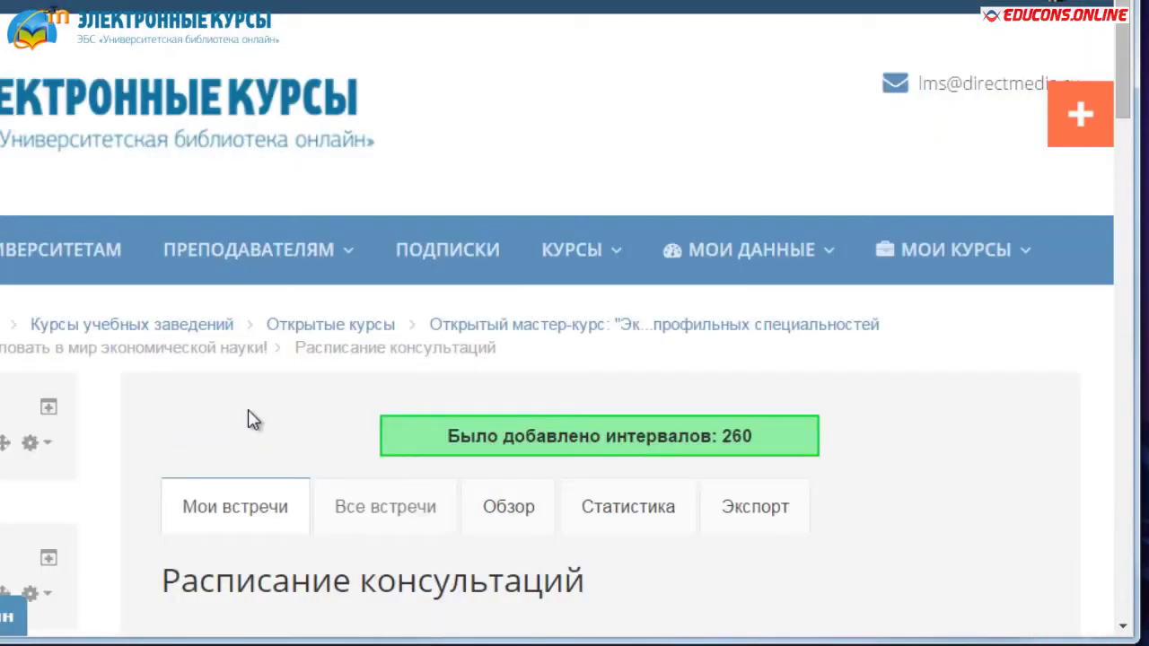
- Review the dates and times of the added intervals in the consultation schedule
{"action": "scroll", "coordinate": [226, 478], "scroll_direction": "down", "scroll_amount": 5}
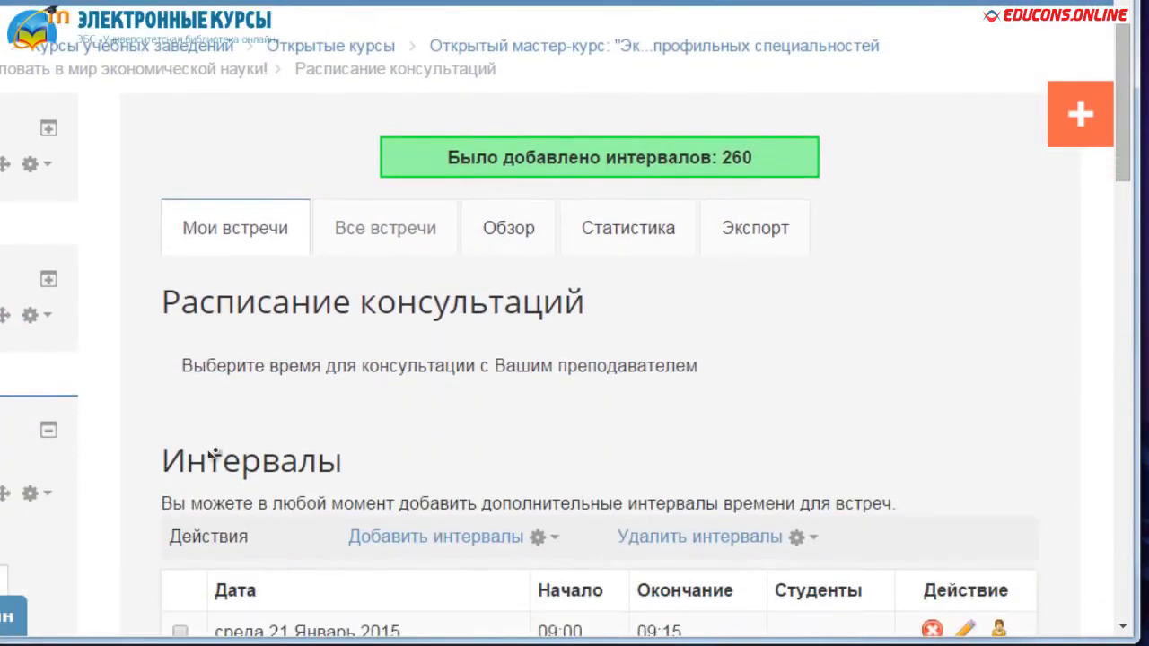
{"action": "scroll", "coordinate": [170, 451], "scroll_direction": "down", "scroll_amount": 3}
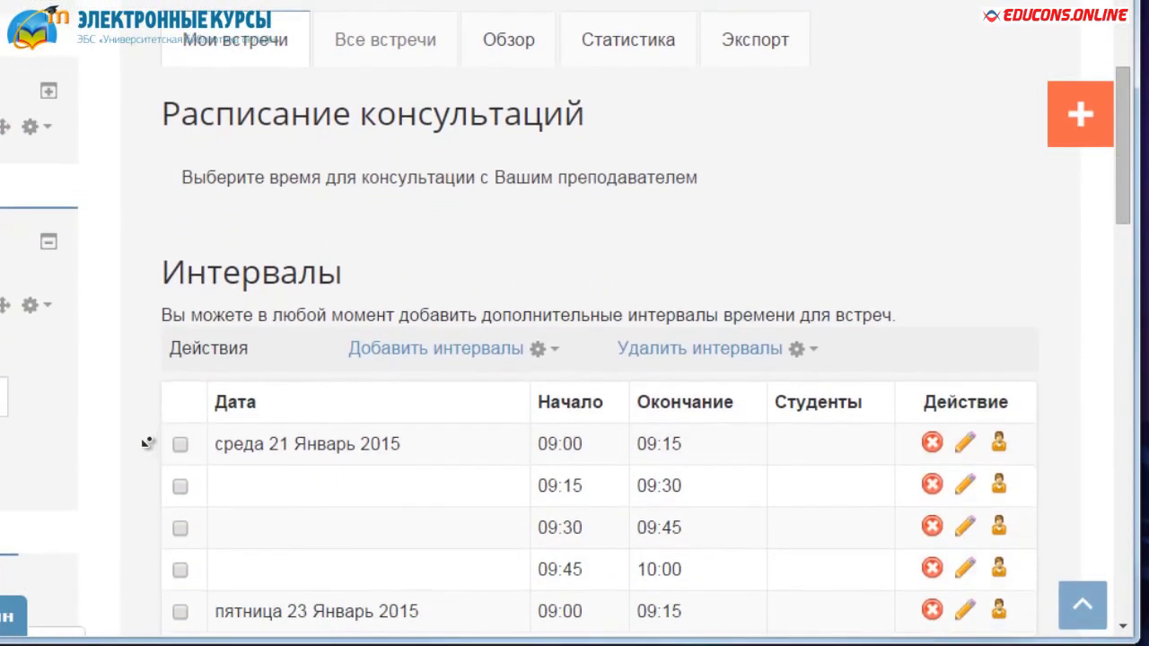
{"action": "scroll", "coordinate": [130, 436], "scroll_direction": "down", "scroll_amount": 1}
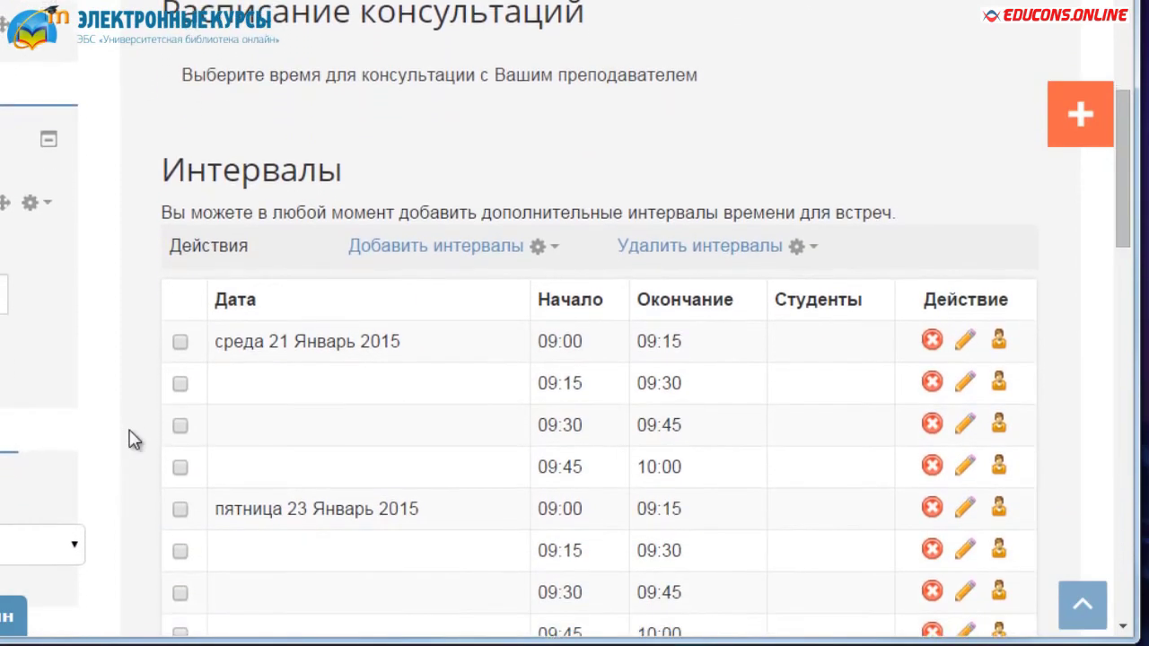
{"action": "scroll", "coordinate": [130, 438], "scroll_direction": "up", "scroll_amount": 1}
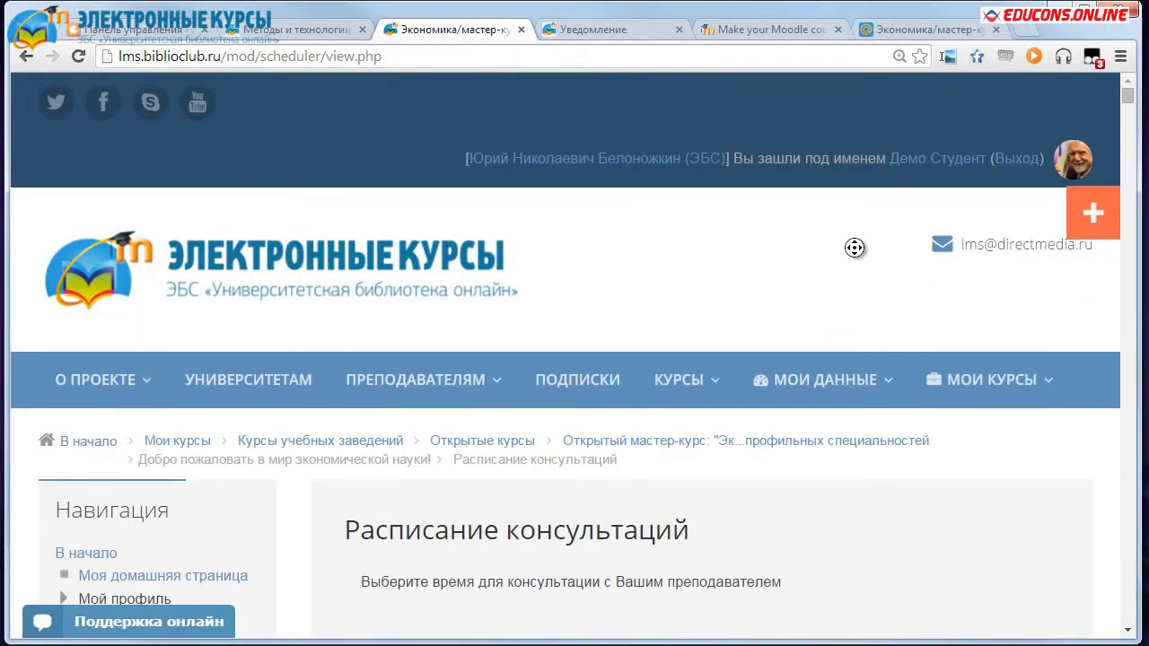
- In the student's view of the schedule, choose the 09:15–09:30 slot on 21 Январь 2015 and save the choice
{"action": "scroll", "coordinate": [895, 476], "scroll_direction": "down", "scroll_amount": 8}
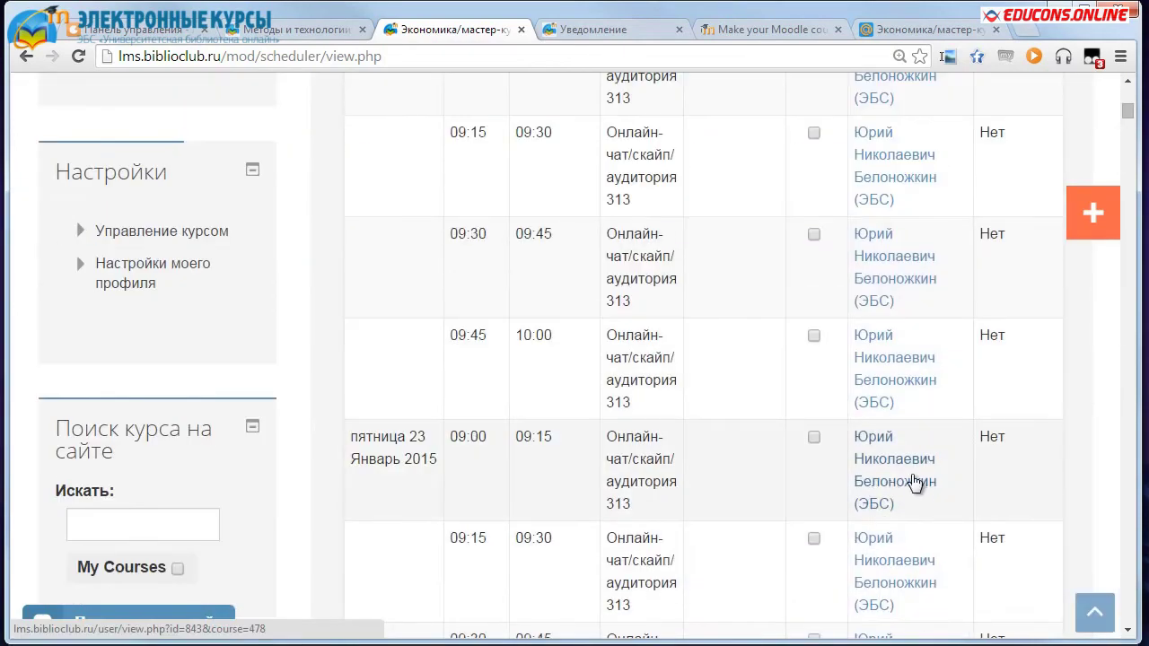
{"action": "scroll", "coordinate": [916, 479], "scroll_direction": "up", "scroll_amount": 2}
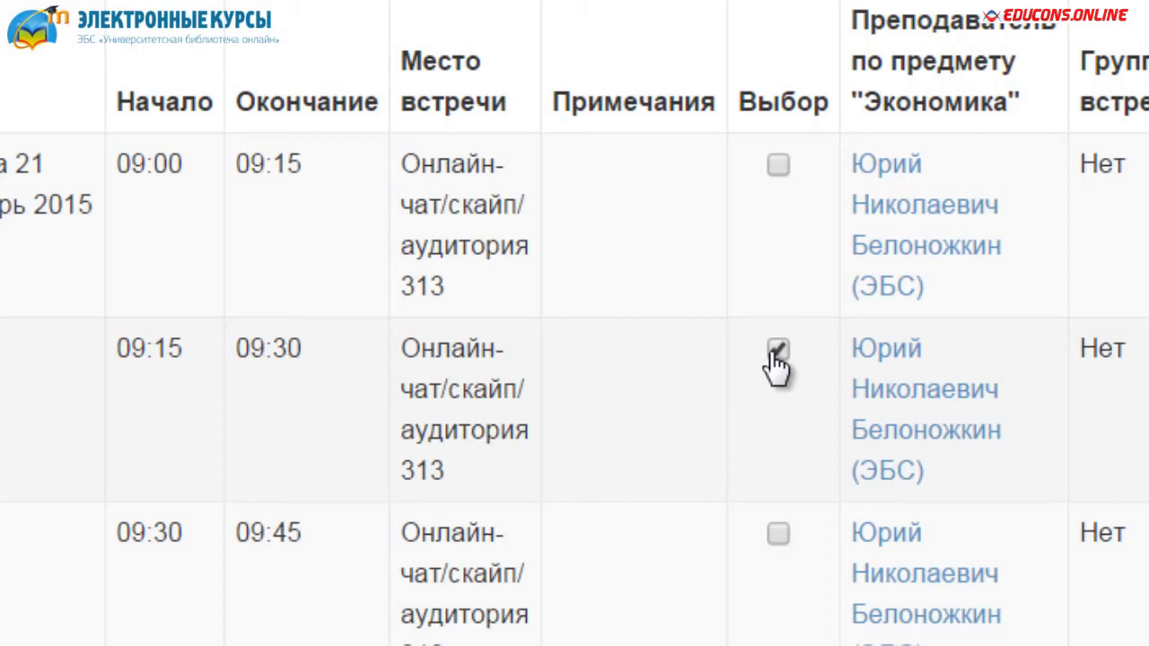
{"action": "scroll", "coordinate": [776, 363], "scroll_direction": "down", "scroll_amount": 3}
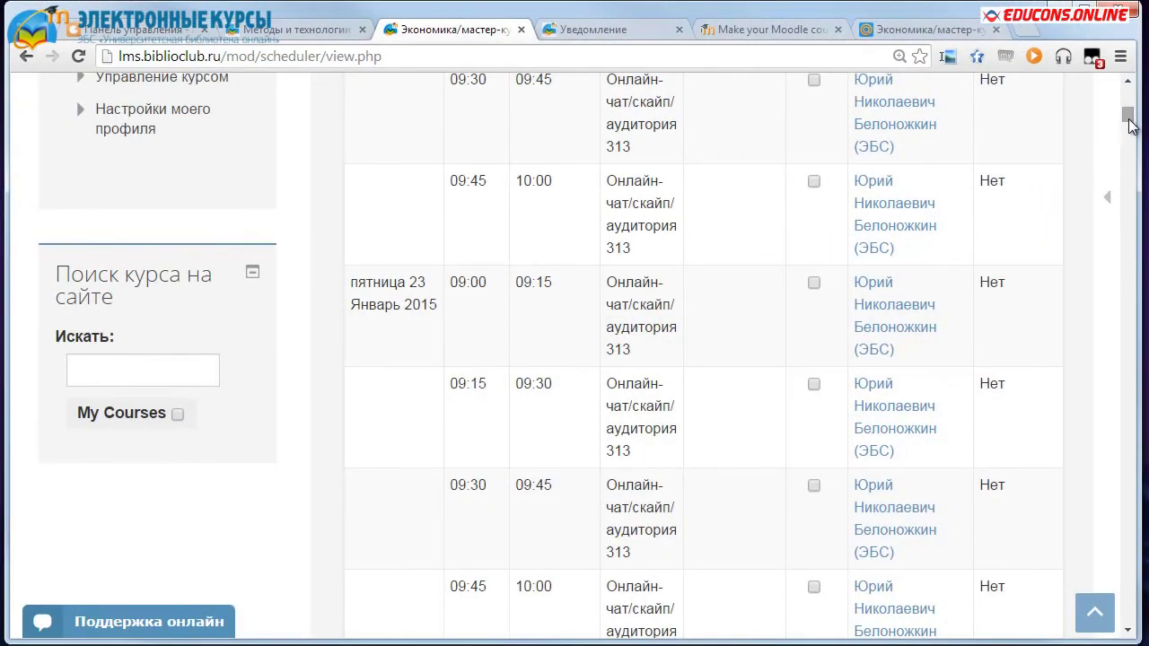
{"action": "left_click_drag", "start_coordinate": [1128, 119], "coordinate": [1104, 601]}
{"action": "left_click", "coordinate": [736, 510]}
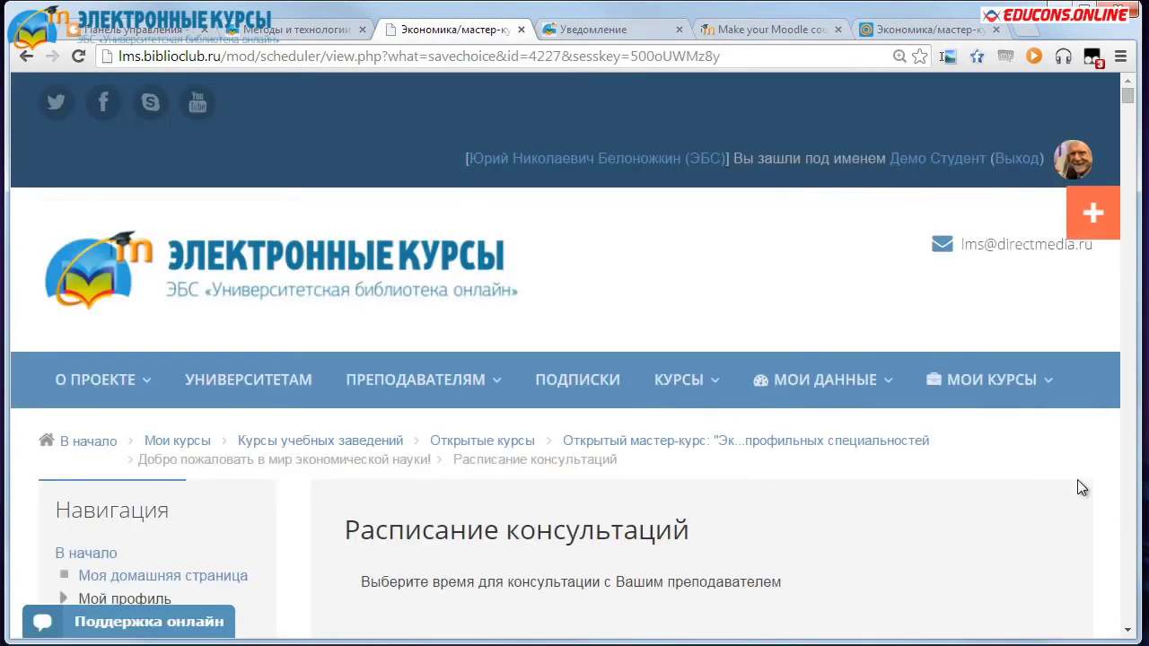
{"action": "scroll", "coordinate": [1081, 487], "scroll_direction": "down", "scroll_amount": 4}
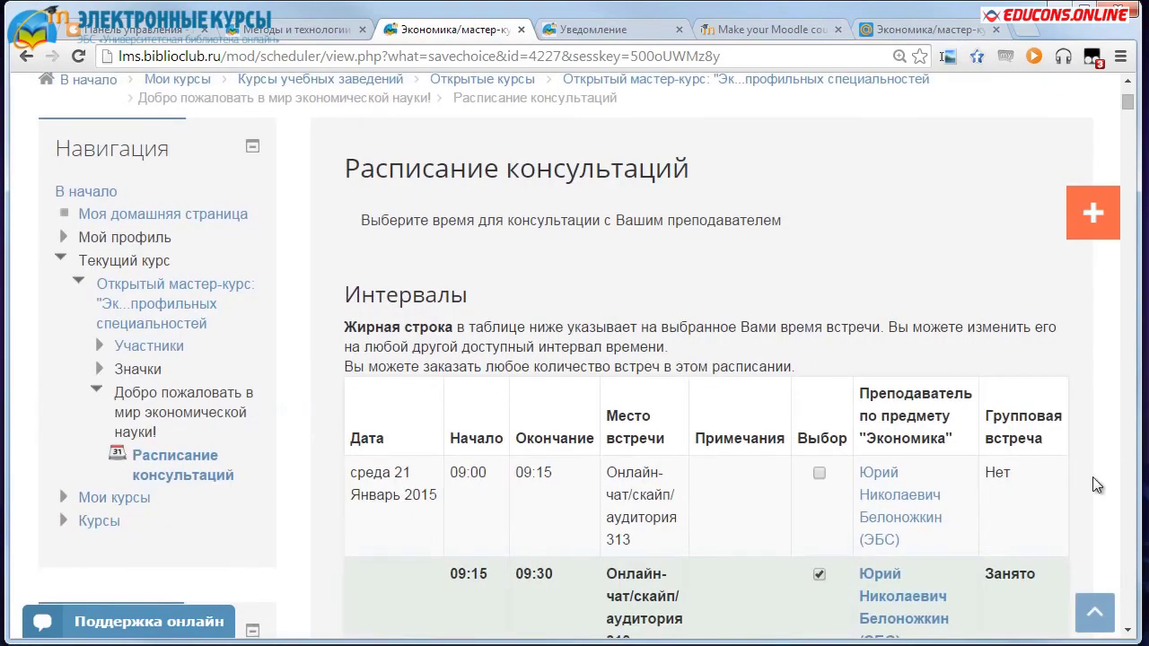
{"action": "scroll", "coordinate": [1092, 484], "scroll_direction": "down", "scroll_amount": 3}
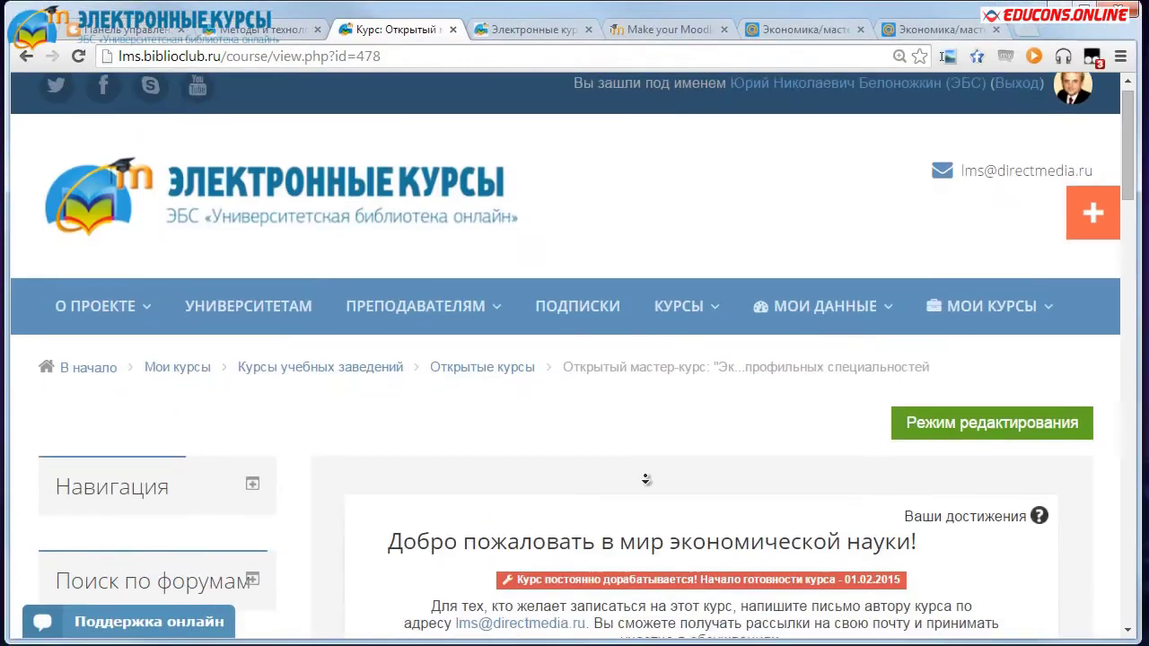
- In the teacher's view of the schedule, mark the student booked for 09:15–09:30 on 21 Январь 2015
{"action": "scroll", "coordinate": [645, 479], "scroll_direction": "down", "scroll_amount": 8}
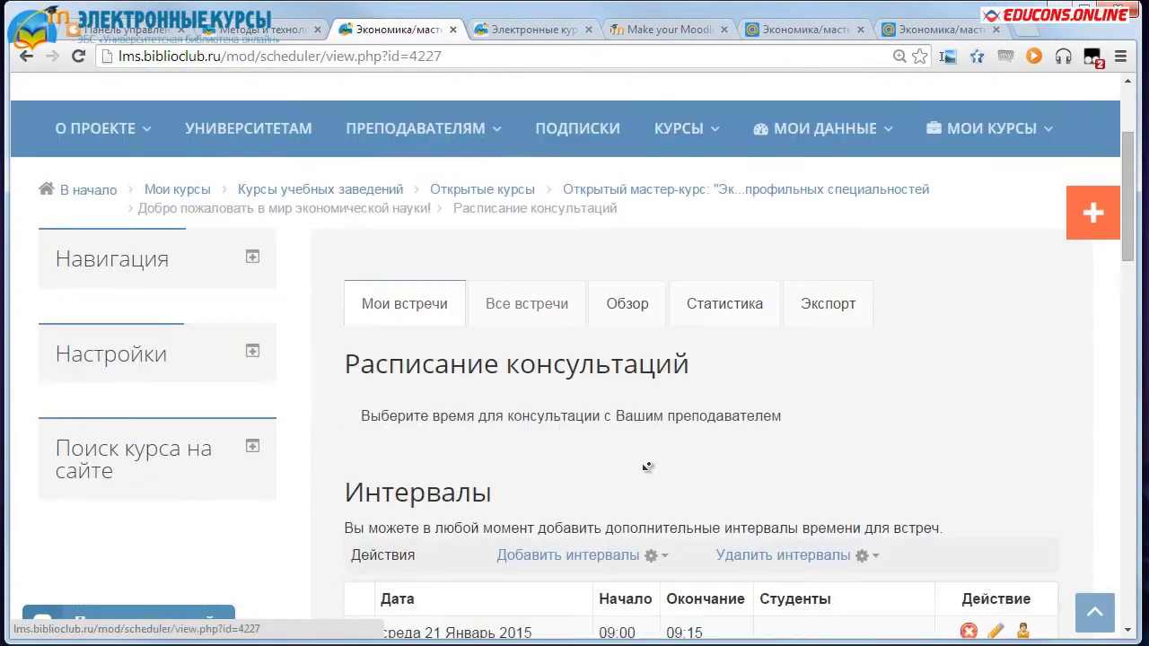
{"action": "scroll", "coordinate": [641, 471], "scroll_direction": "down", "scroll_amount": 2}
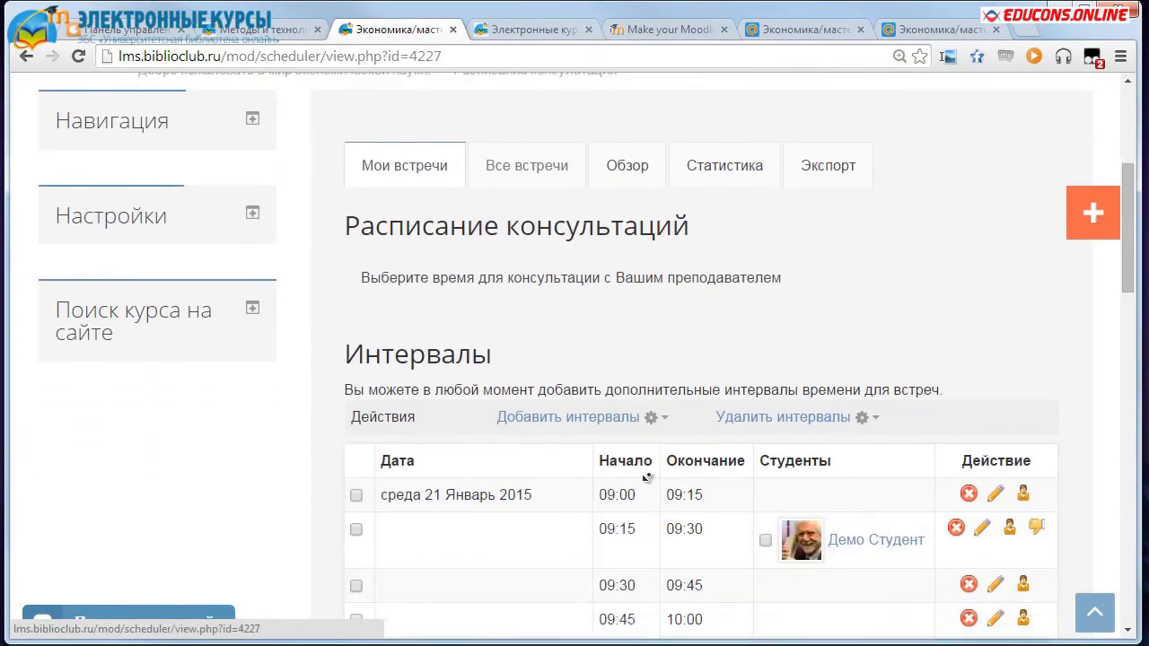
{"action": "scroll", "coordinate": [631, 466], "scroll_direction": "down", "scroll_amount": 1}
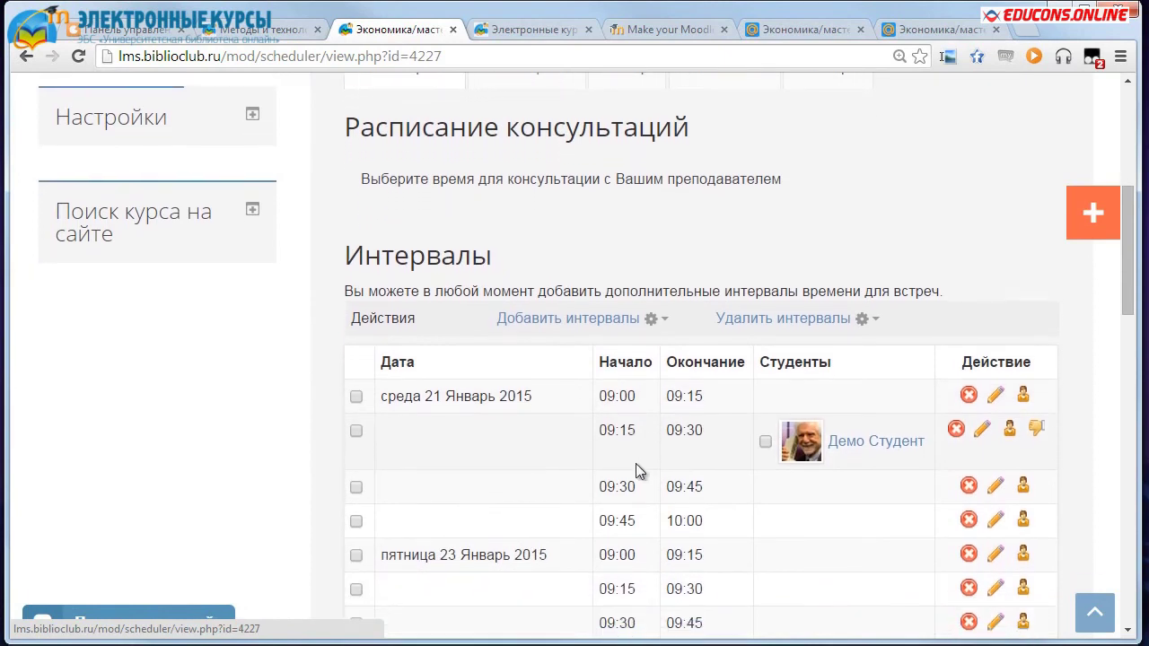
{"action": "left_click", "coordinate": [766, 443]}
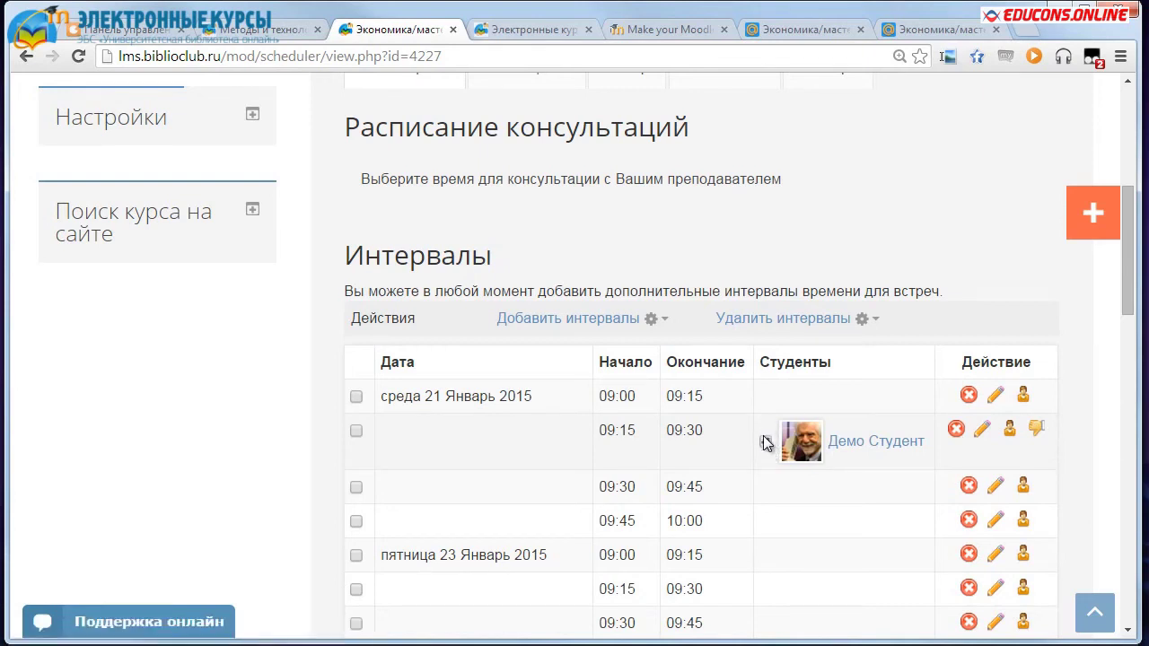